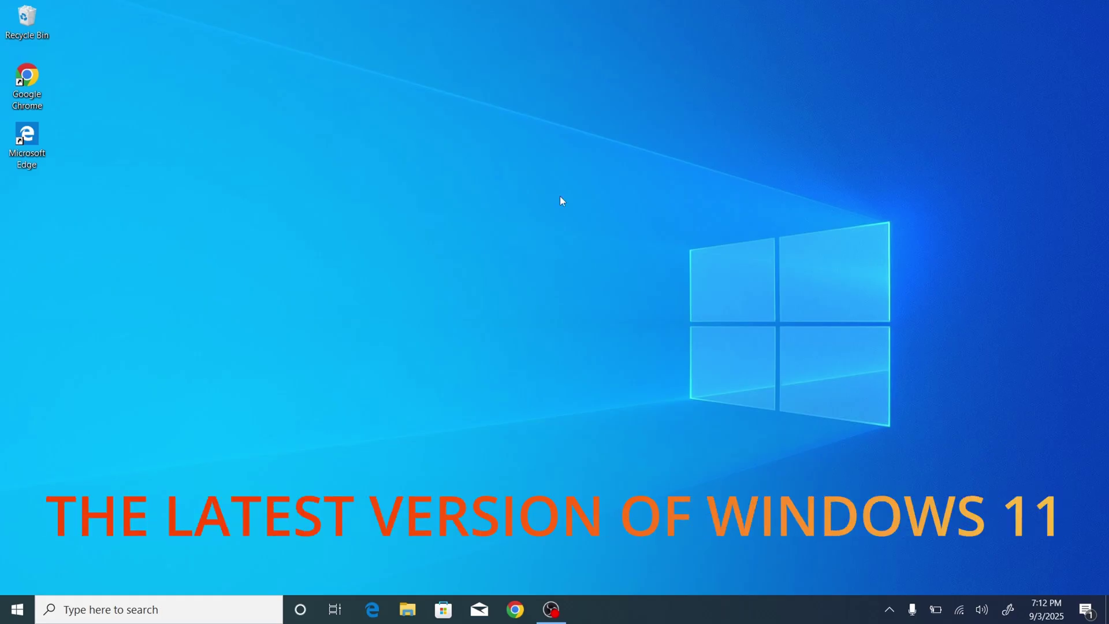
Step: Search 'windows 11 iso download' in Chrome and open Microsoft's Download Windows 11 result
click(522, 610)
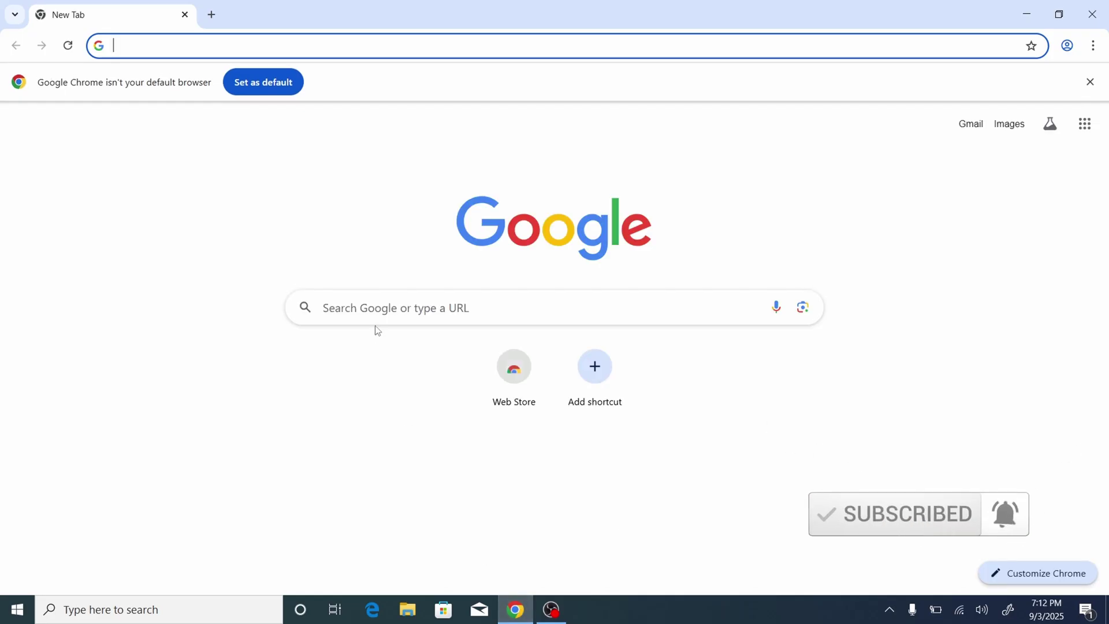
text(wi)
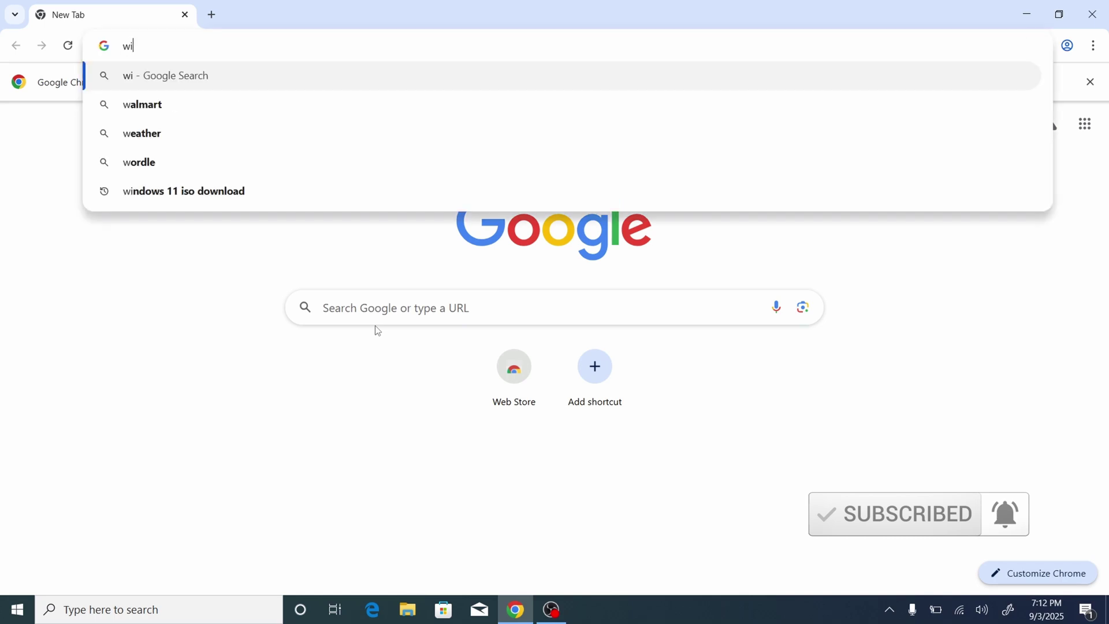
text(ndows 1)
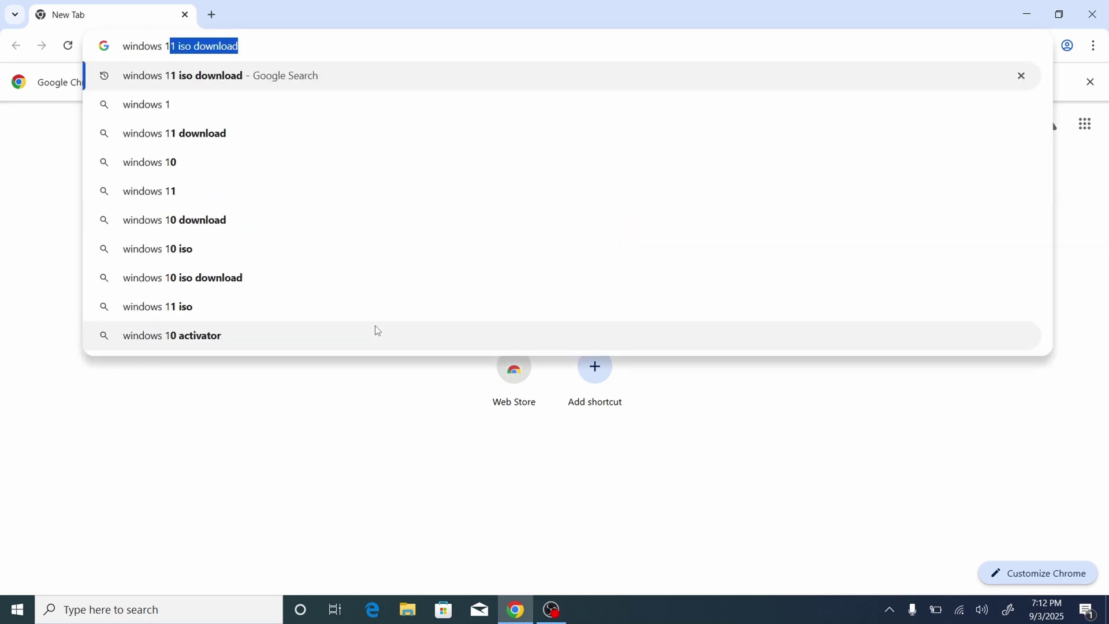
text(1 iso download)
key(Return)
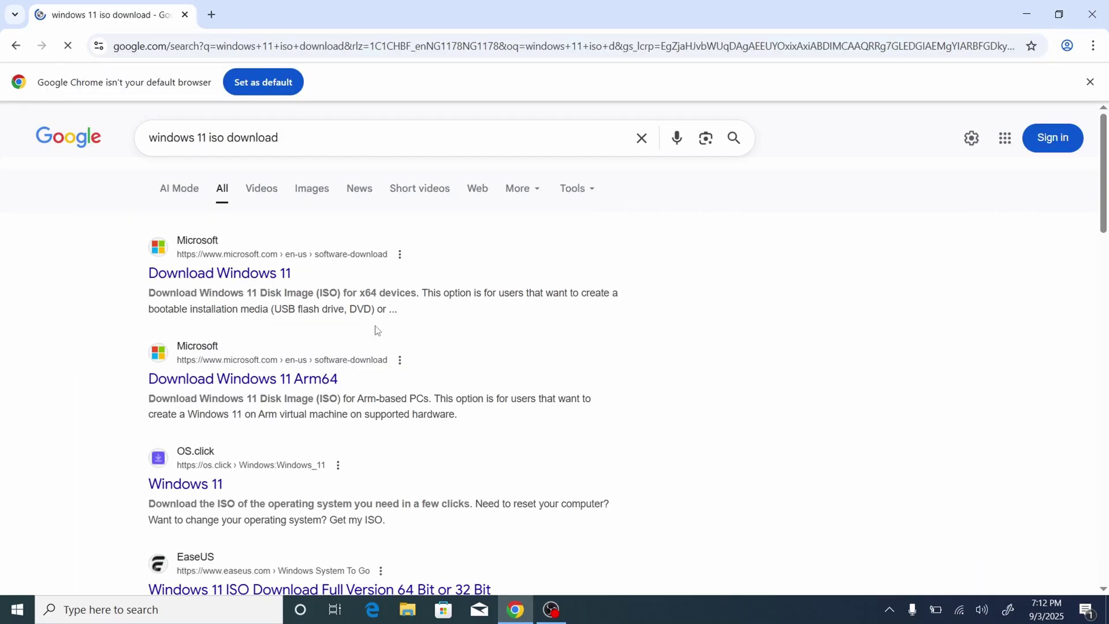
click(243, 270)
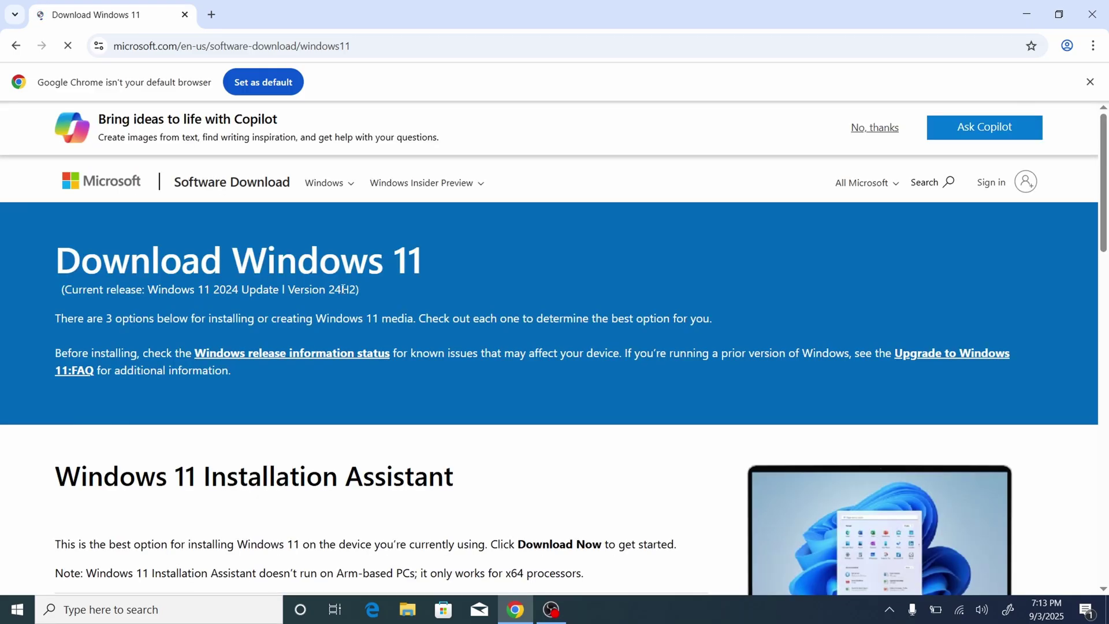
Step: Highlight the 24H2 current release details on the download page
double_click(343, 288)
click(279, 294)
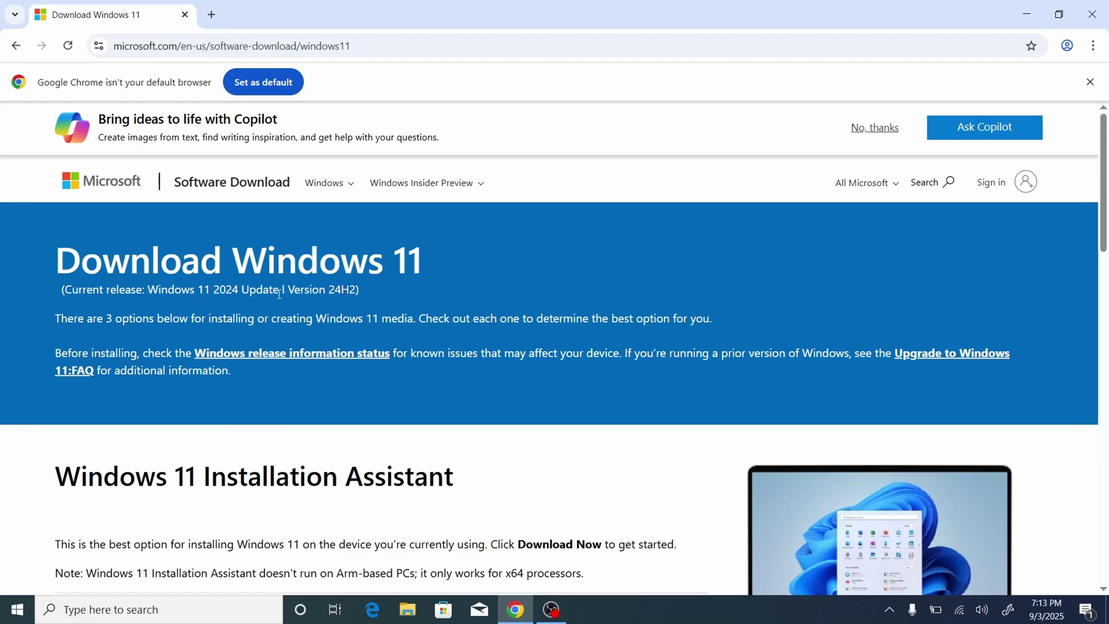
triple_click(181, 292)
click(222, 289)
triple_click(226, 289)
click(376, 296)
scroll(377, 295, down, 15)
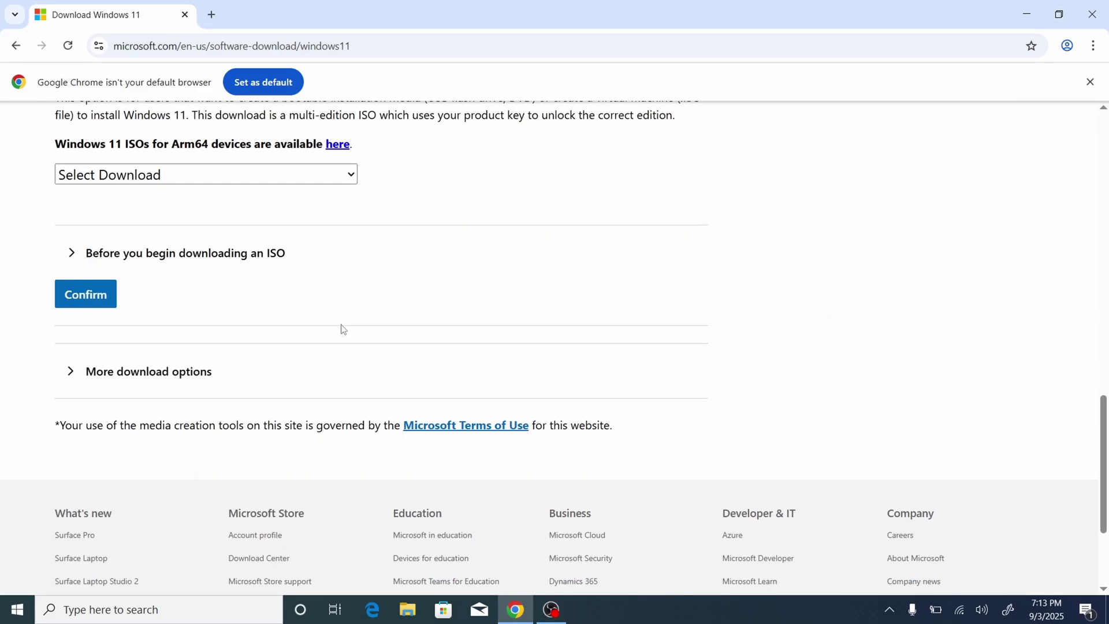
scroll(305, 329, up, 4)
Step: Select 'Windows 11 (multi-edition ISO for x64 devices)' under Disk Image and confirm it
click(255, 393)
click(211, 437)
scroll(217, 422, down, 2)
click(87, 375)
scroll(285, 351, down, 2)
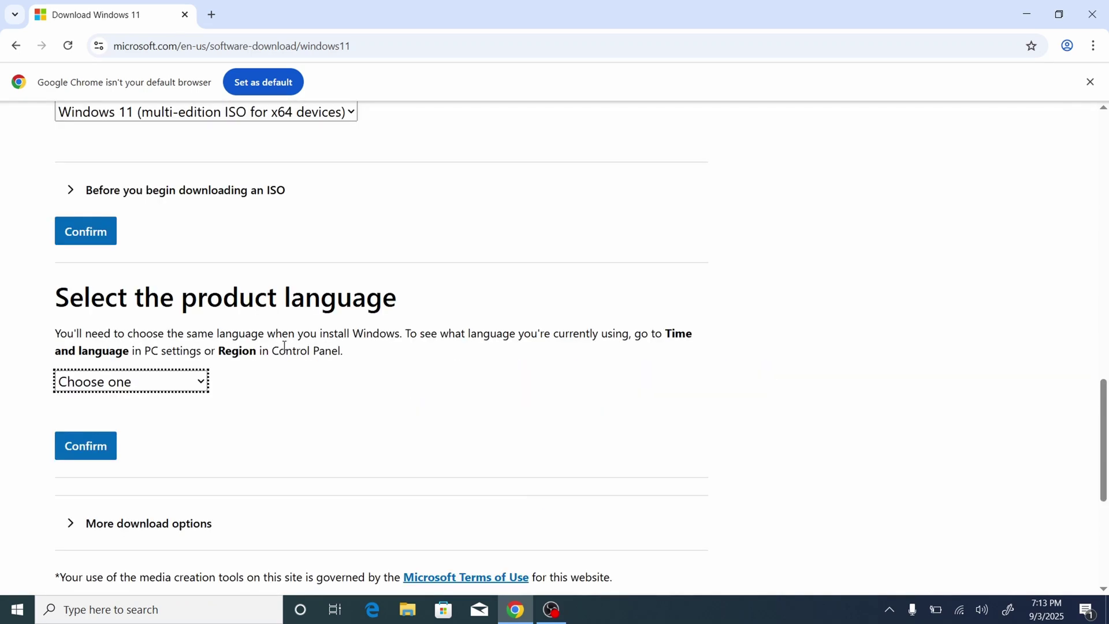
Step: Look at the product language list without choosing, and highlight the advice on checking the current language
click(191, 383)
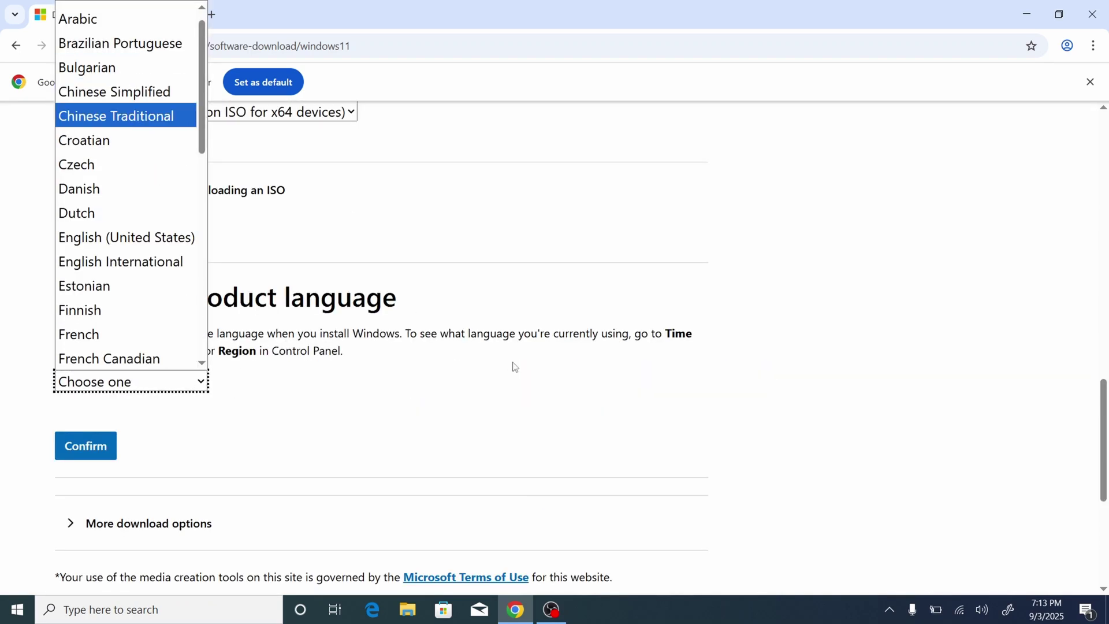
click(550, 285)
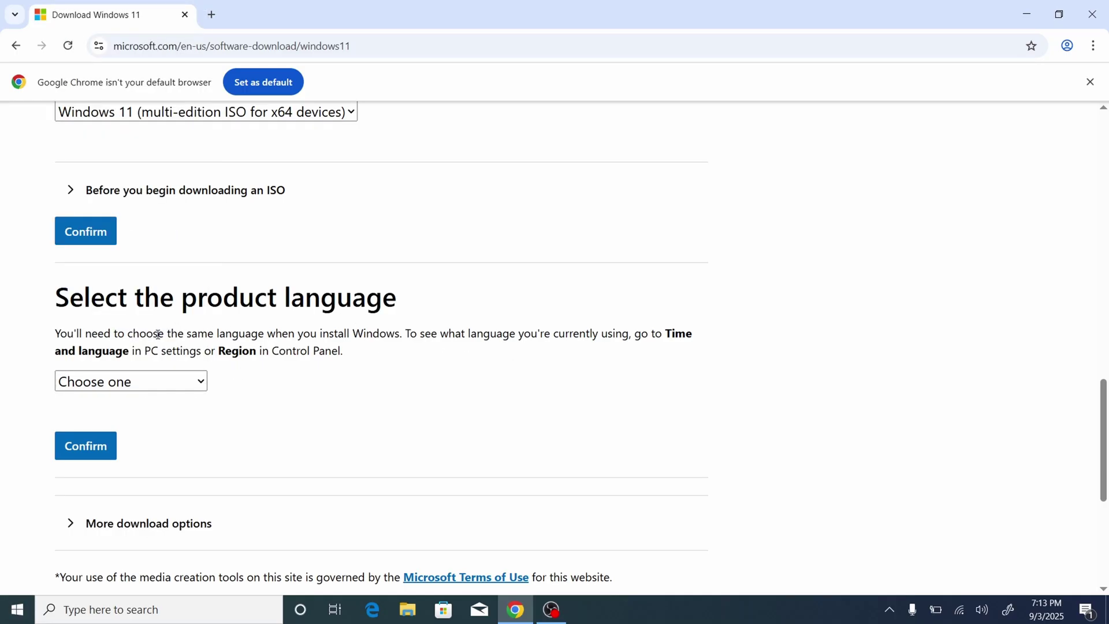
drag(169, 334, 449, 336)
click(553, 335)
drag(553, 335, 693, 338)
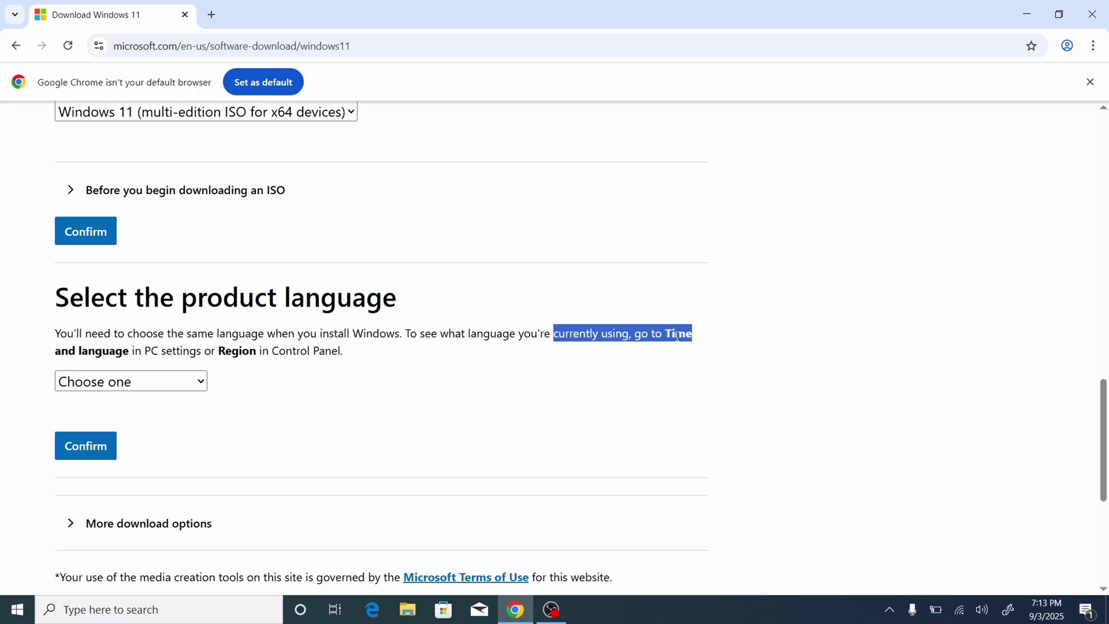
click(75, 352)
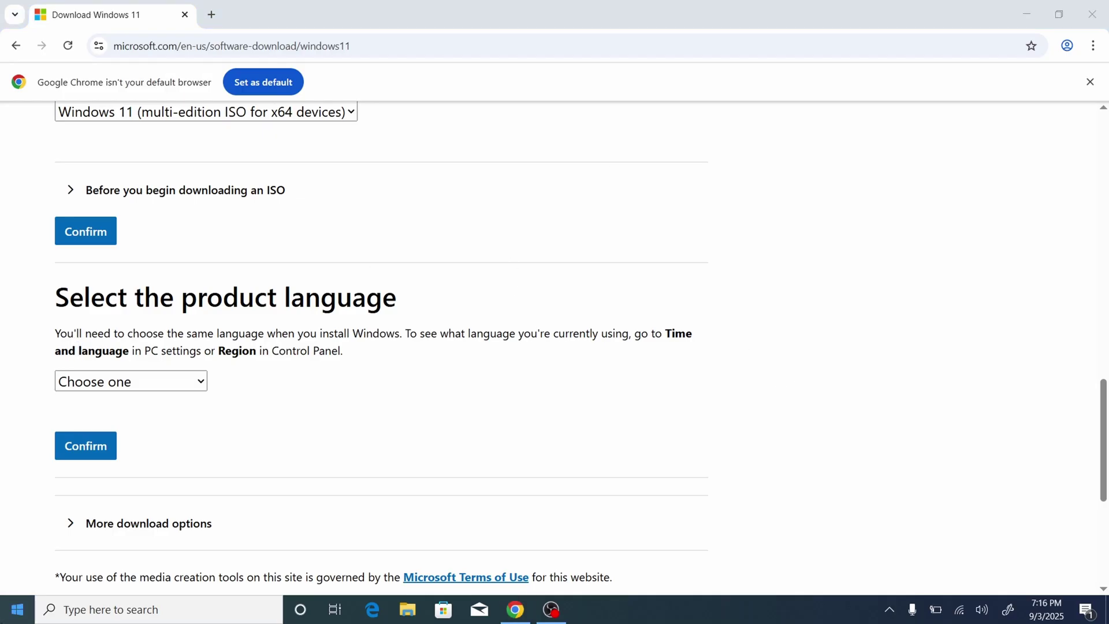
Step: Run 'dism /online /get-intl' in an administrator Command Prompt
click(16, 609)
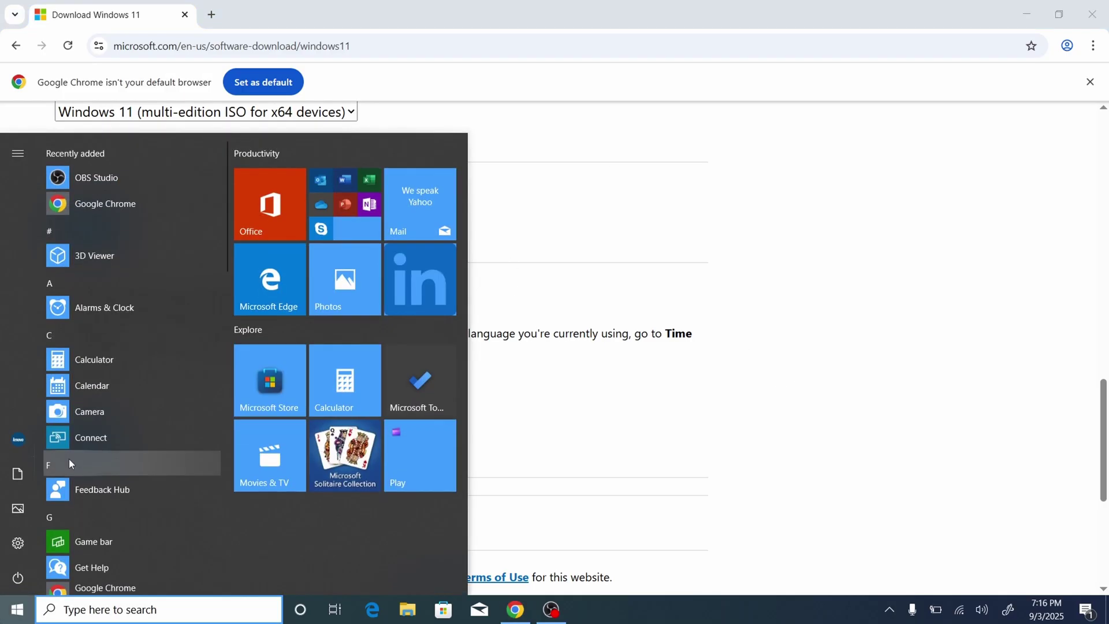
text(cmd)
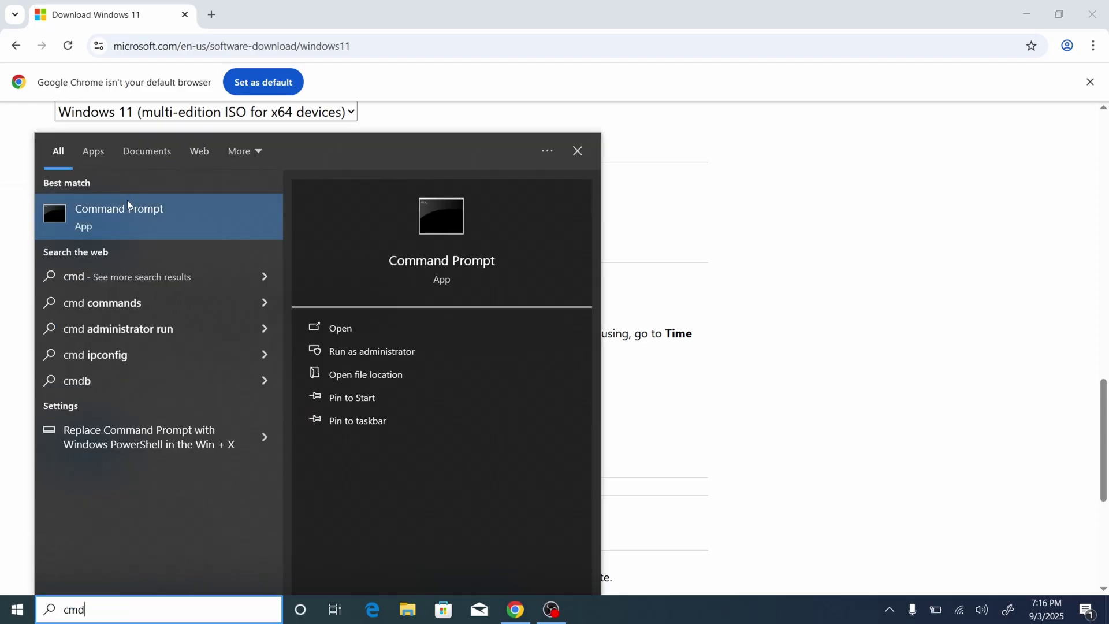
right_click(198, 209)
click(200, 216)
text(dism)
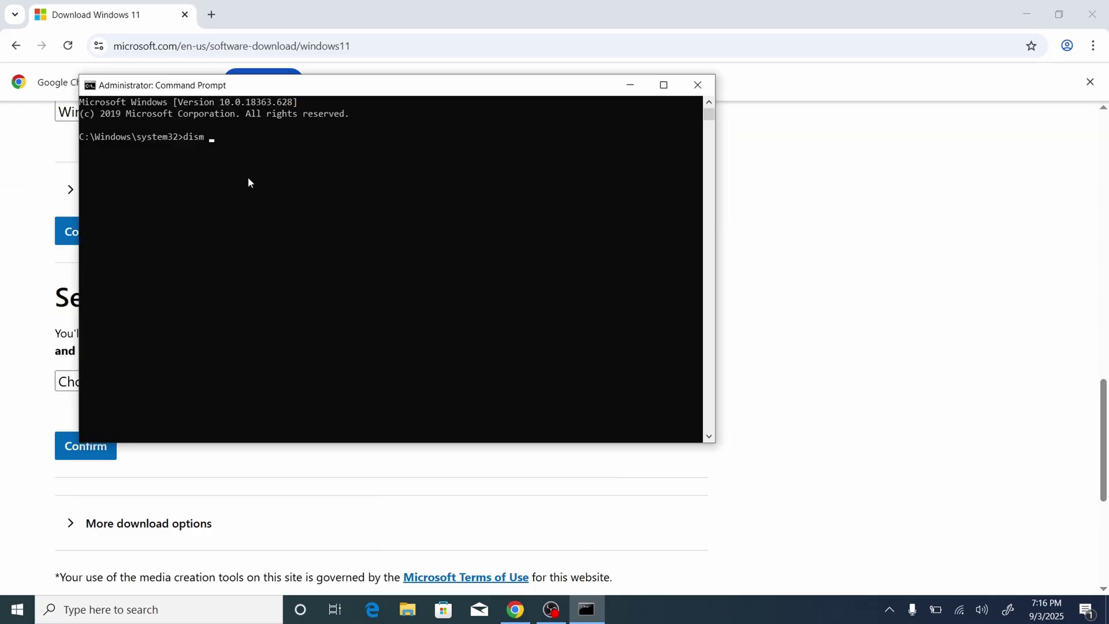
text( /online /get-intl)
key(Return)
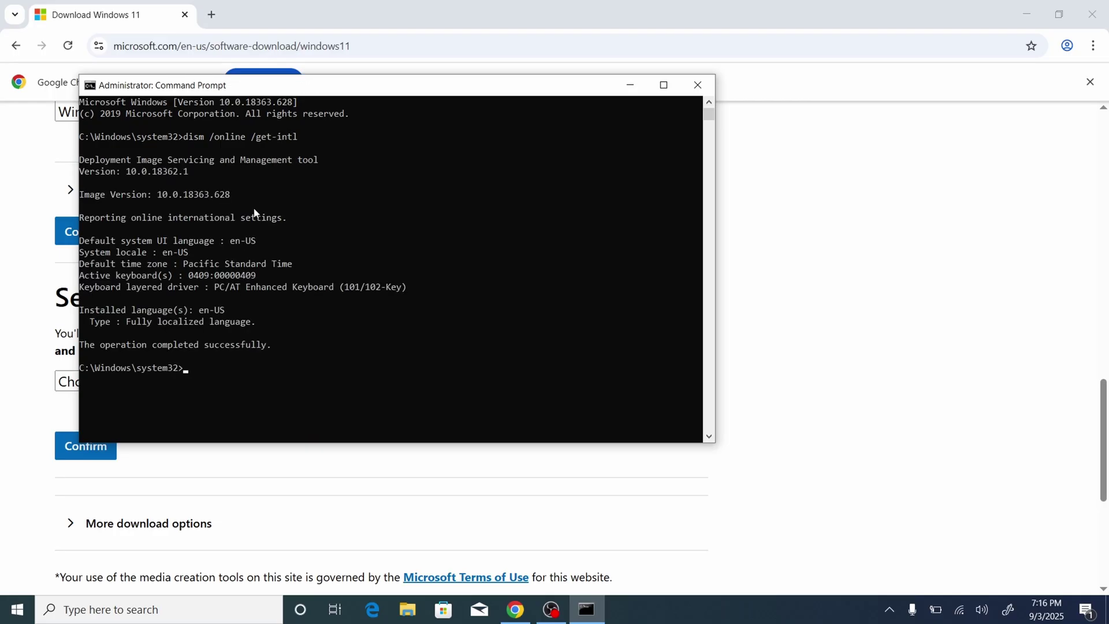
Step: Select the default system UI language line showing en-US in the output
click(242, 243)
double_click(242, 242)
click(265, 241)
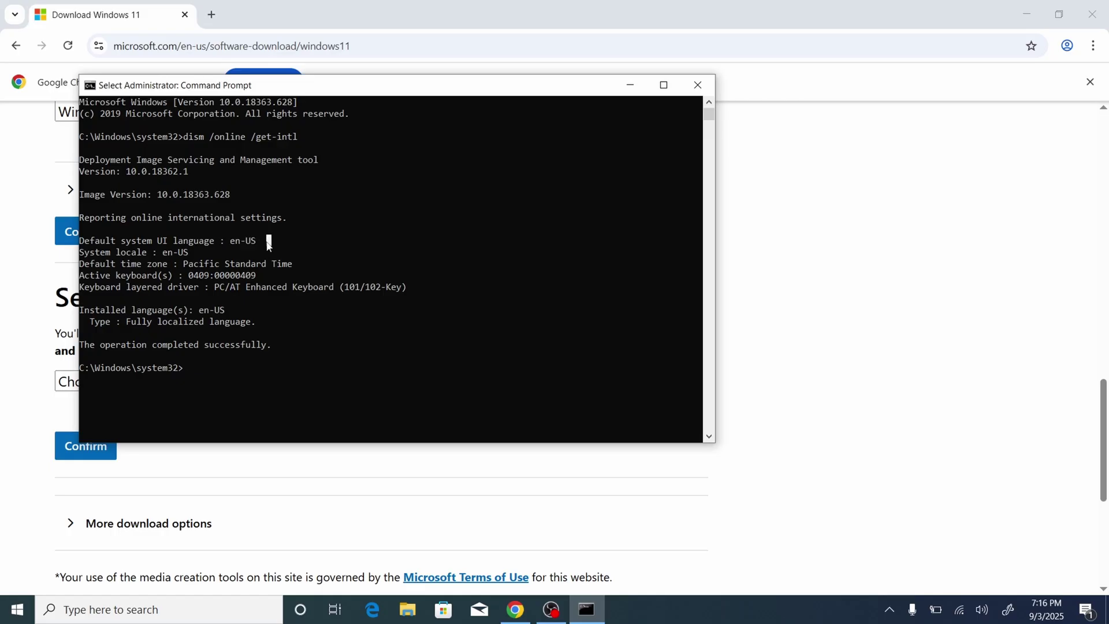
click(87, 241)
drag(87, 242, 258, 245)
double_click(243, 241)
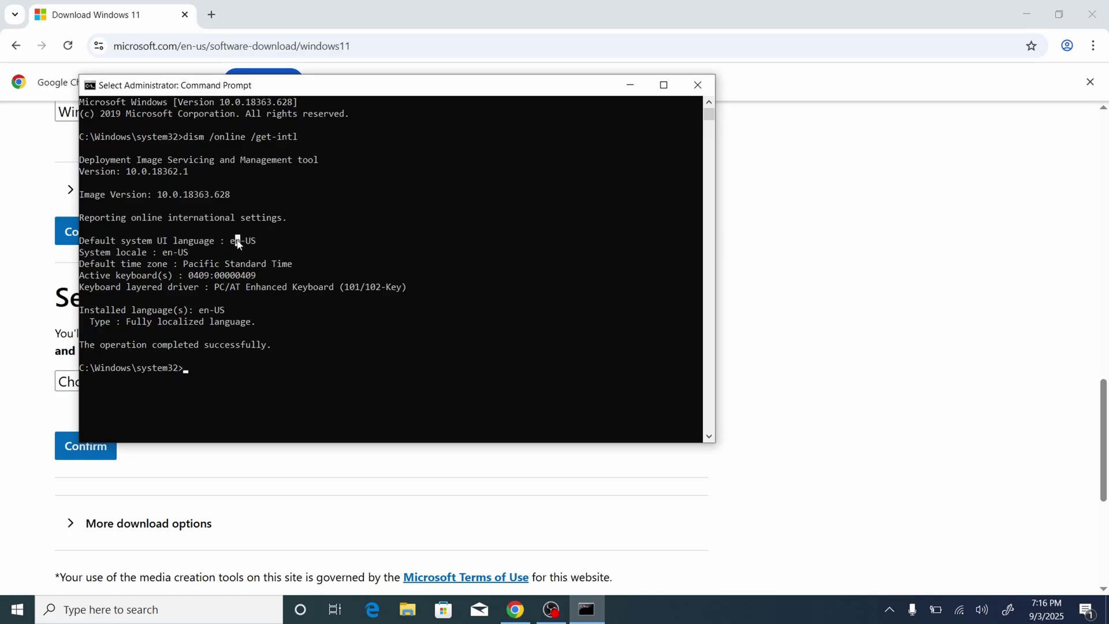
Step: Close the console, then choose and confirm English (United States) as the product language
click(698, 85)
click(193, 379)
scroll(132, 218, down, 1)
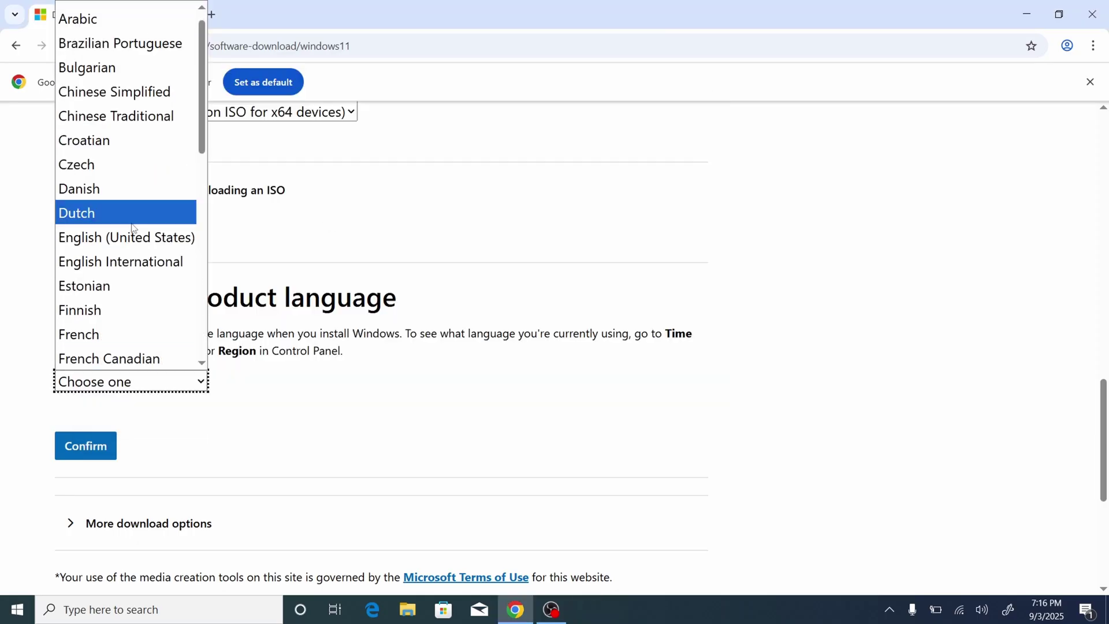
click(165, 237)
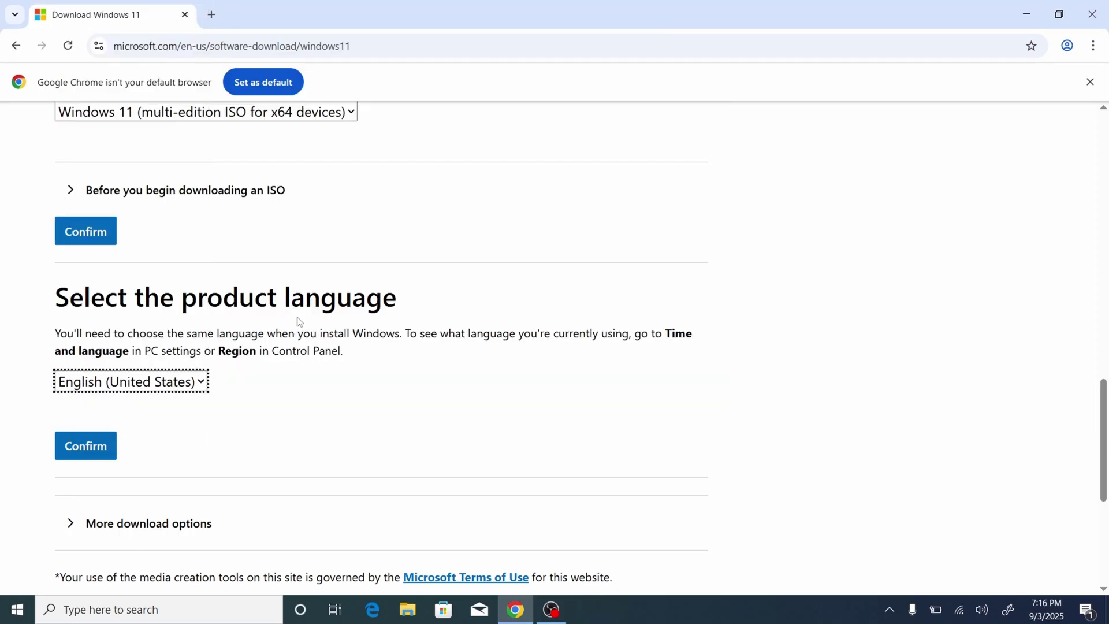
scroll(174, 367, down, 1)
click(88, 376)
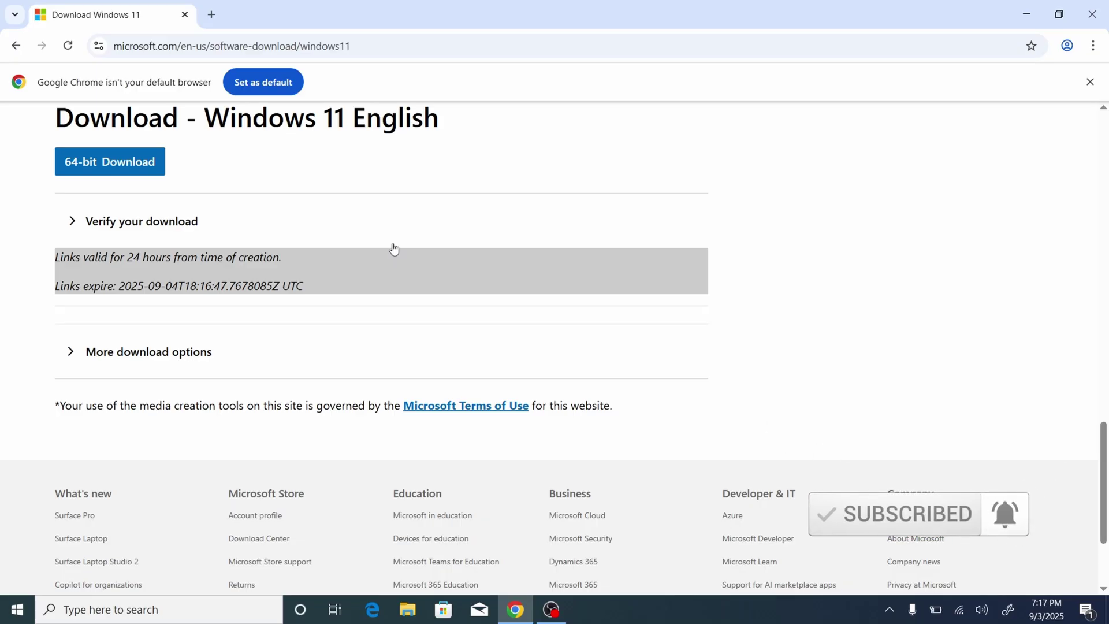
Step: Start the 64-bit Win11_24H2_English_x64.iso download and check its progress
click(131, 168)
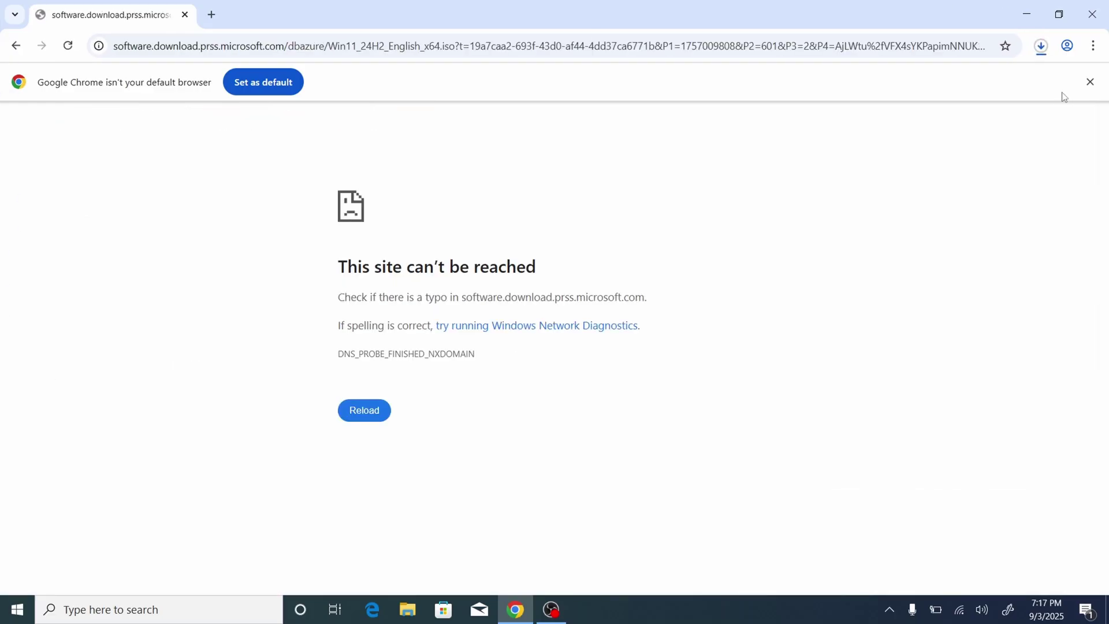
click(1041, 46)
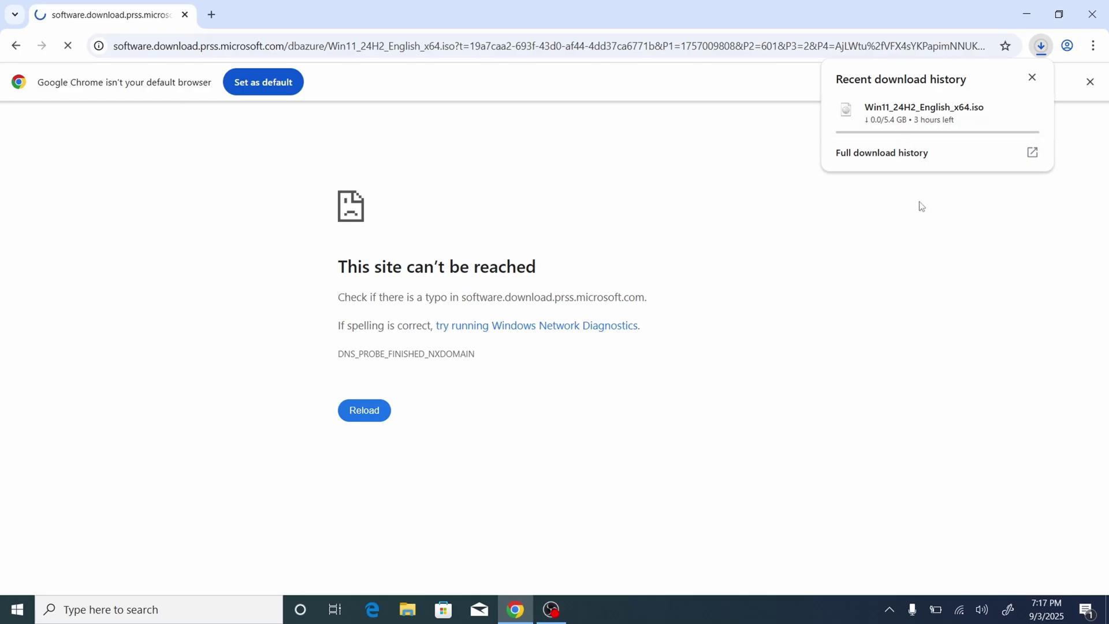
click(1043, 47)
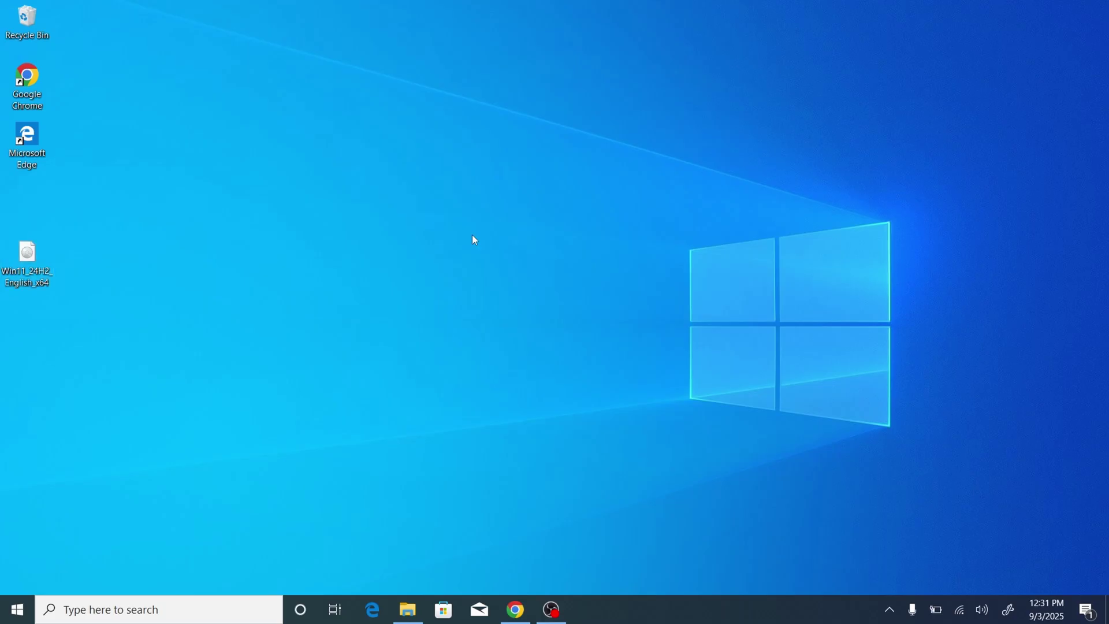
Step: Move the Win11_24H2_English_x64 ISO to mid-desktop and mount it as DVD drive D:
drag(135, 134, 367, 199)
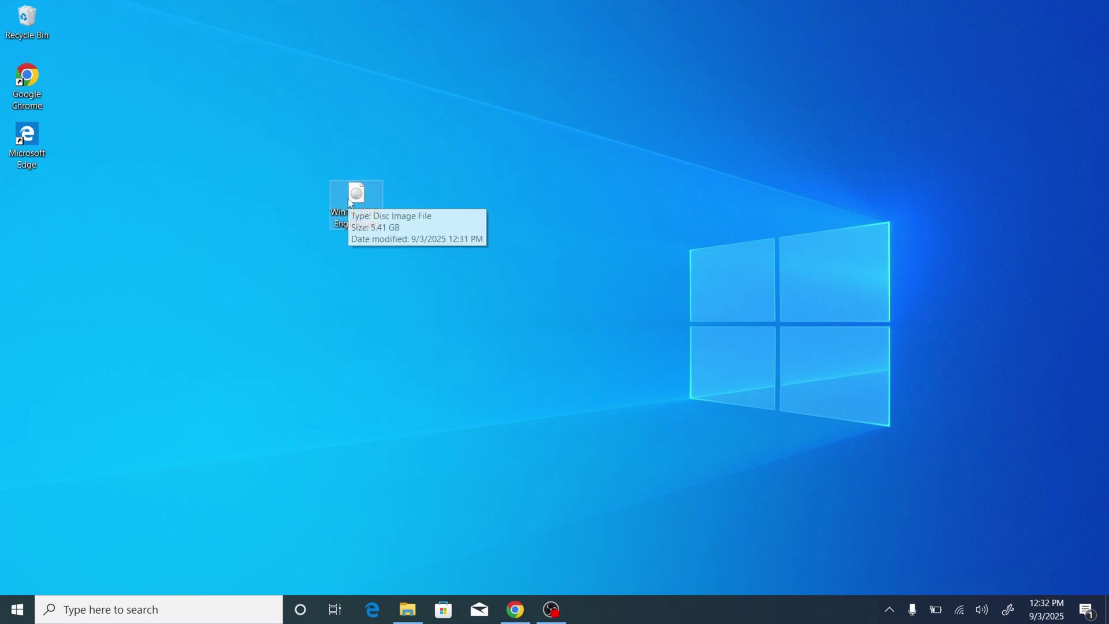
click(501, 167)
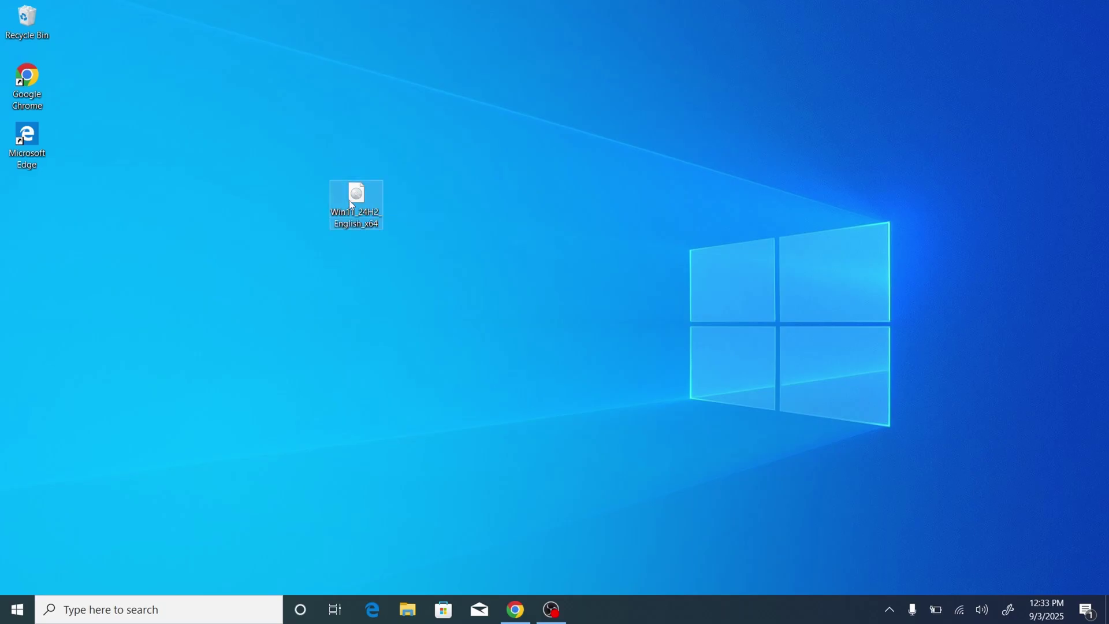
right_click(350, 201)
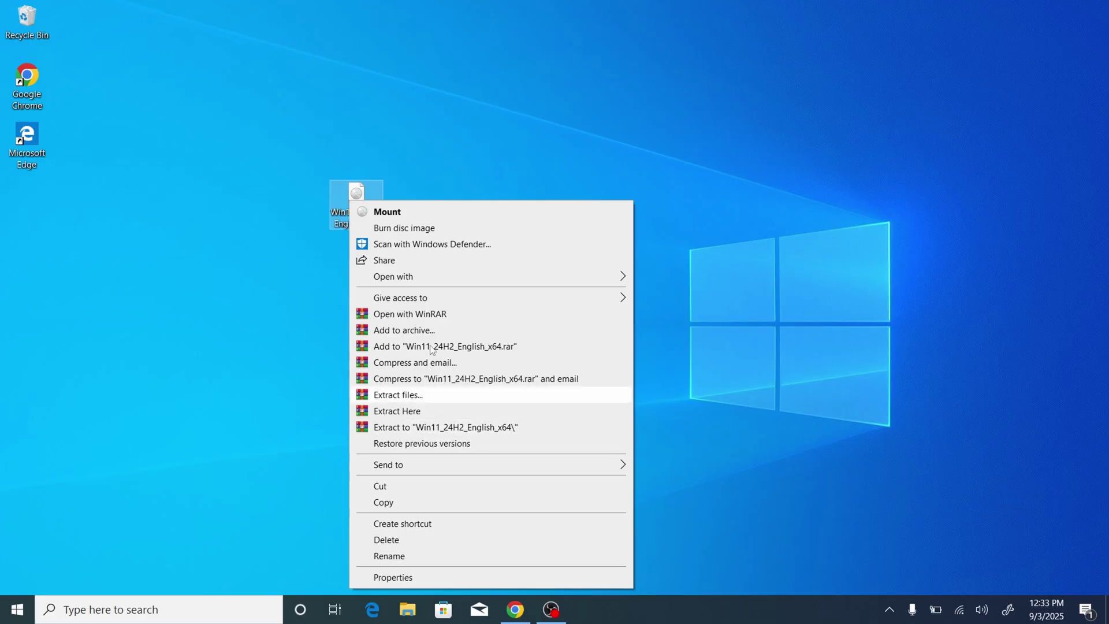
click(410, 210)
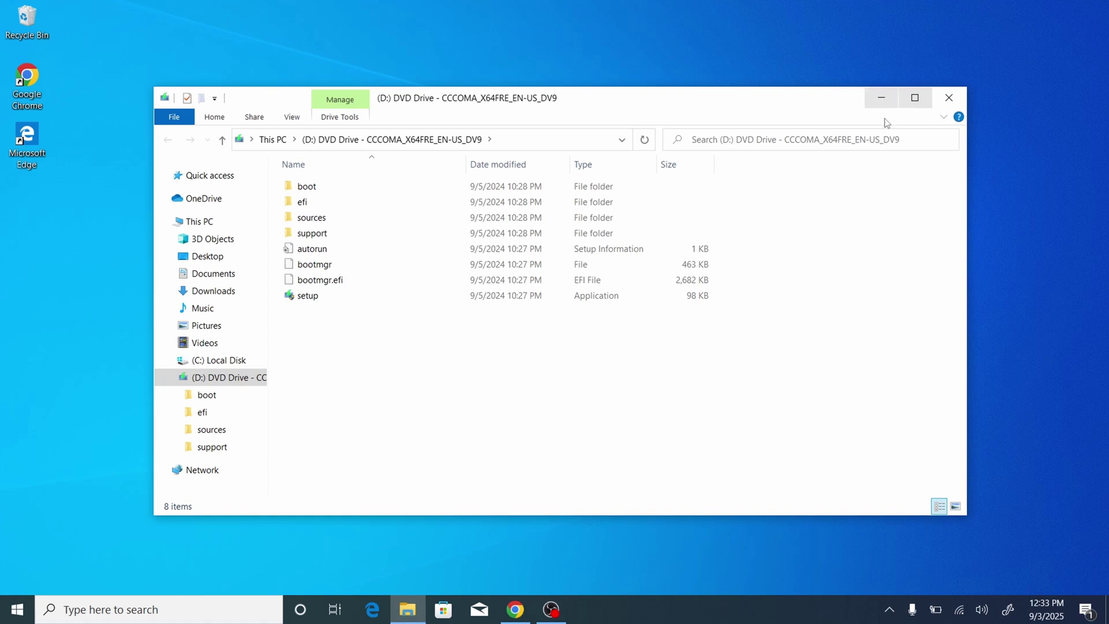
Step: Select all eight items on the mounted D: drive, including boot, efi, sources and setup, and copy them
drag(373, 341, 391, 176)
right_click(368, 208)
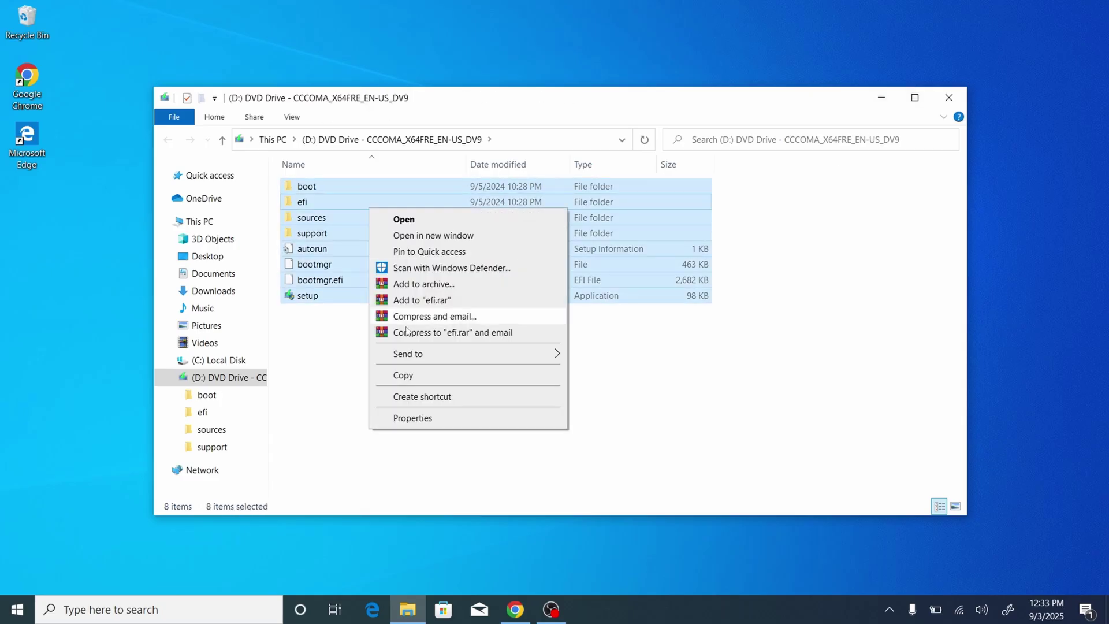
click(433, 379)
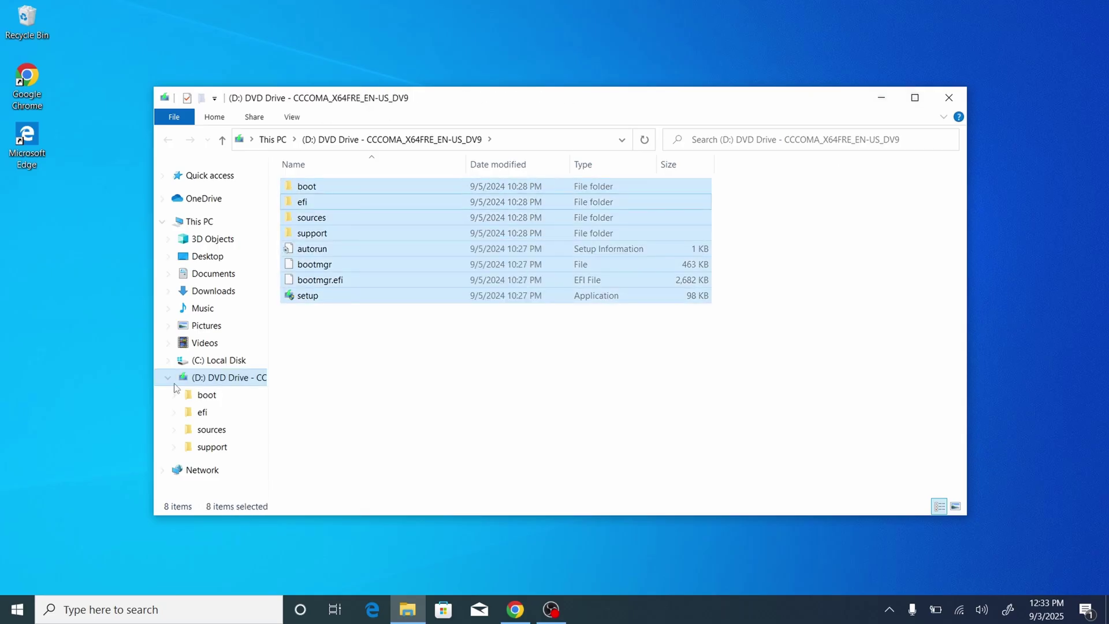
Step: Open the C: Local Disk drive from This PC
click(223, 223)
click(426, 411)
click(386, 344)
double_click(386, 345)
Step: Create a new folder named Win11 on C: and open it
right_click(377, 381)
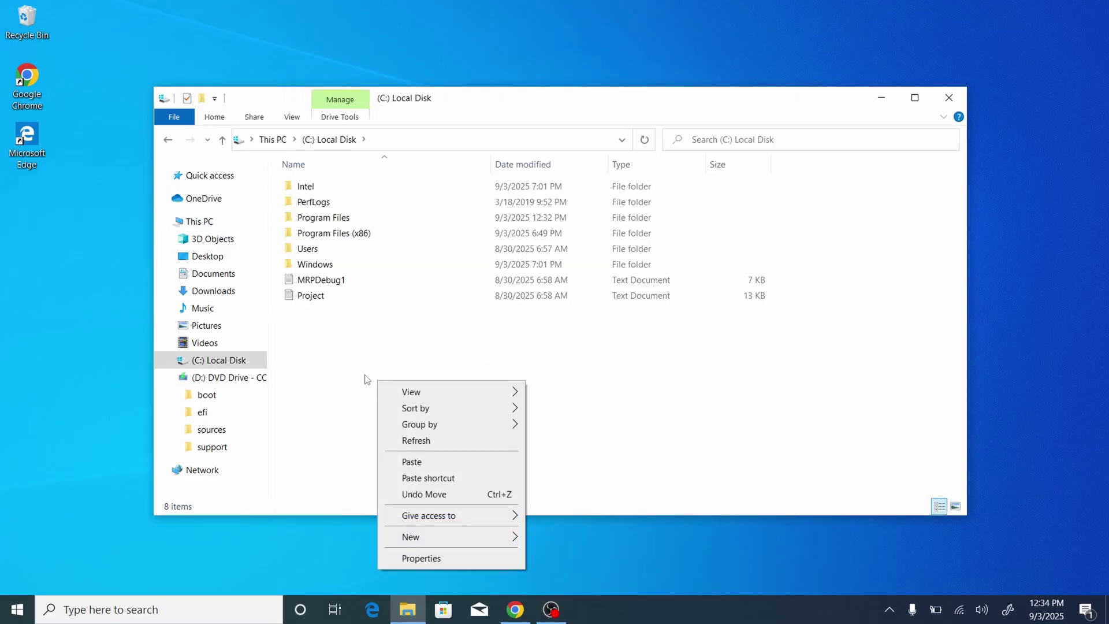
click(360, 375)
right_click(417, 431)
mouse_move(492, 396)
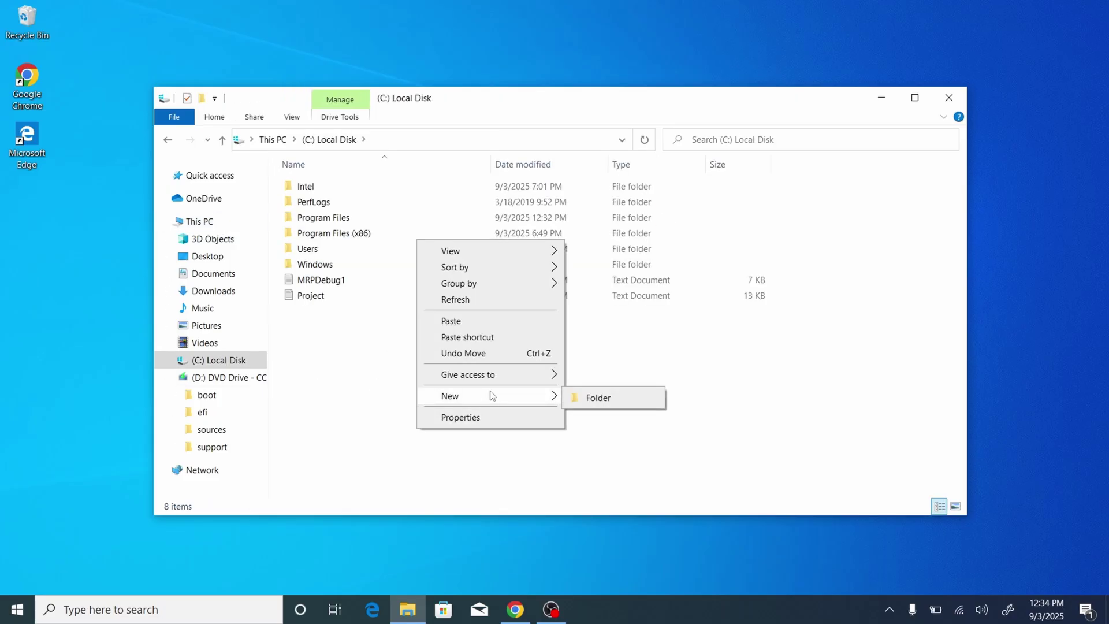
click(618, 401)
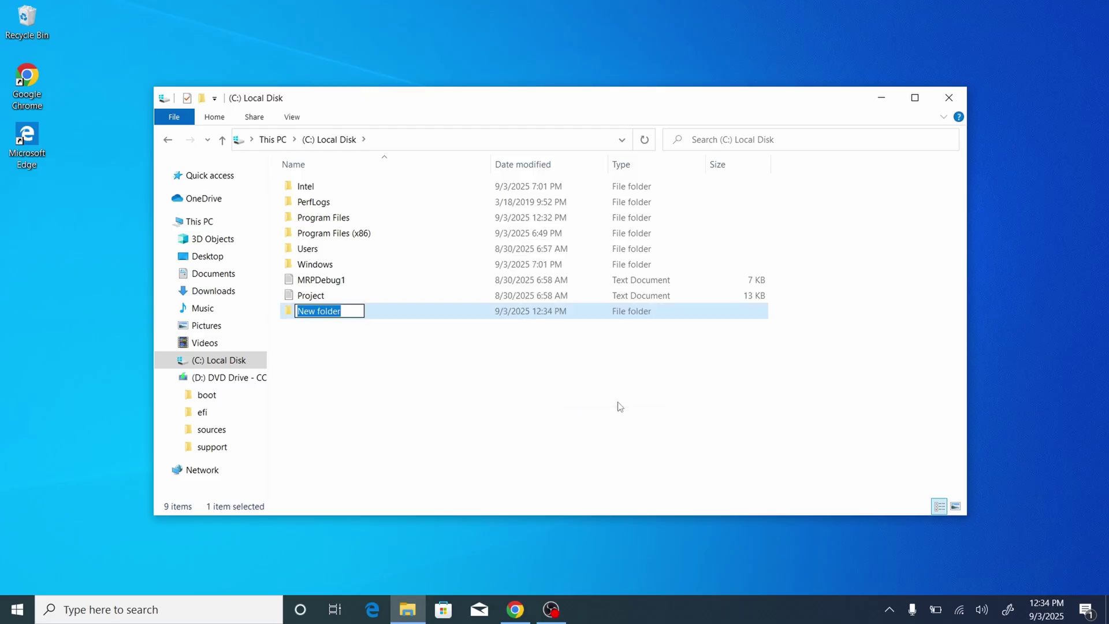
text(Win11)
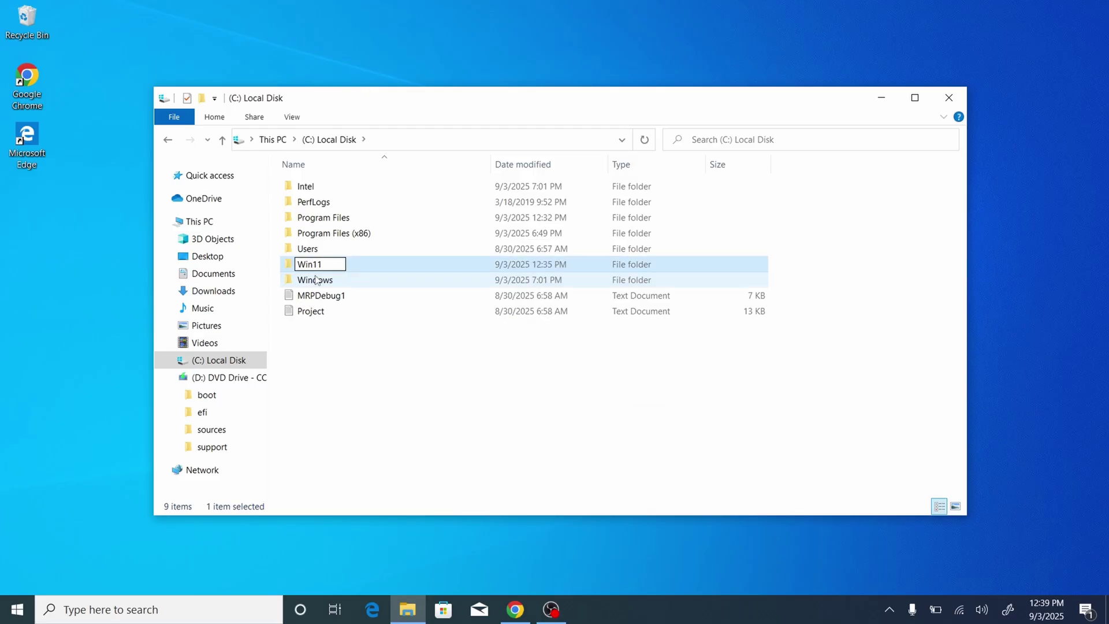
key(Return)
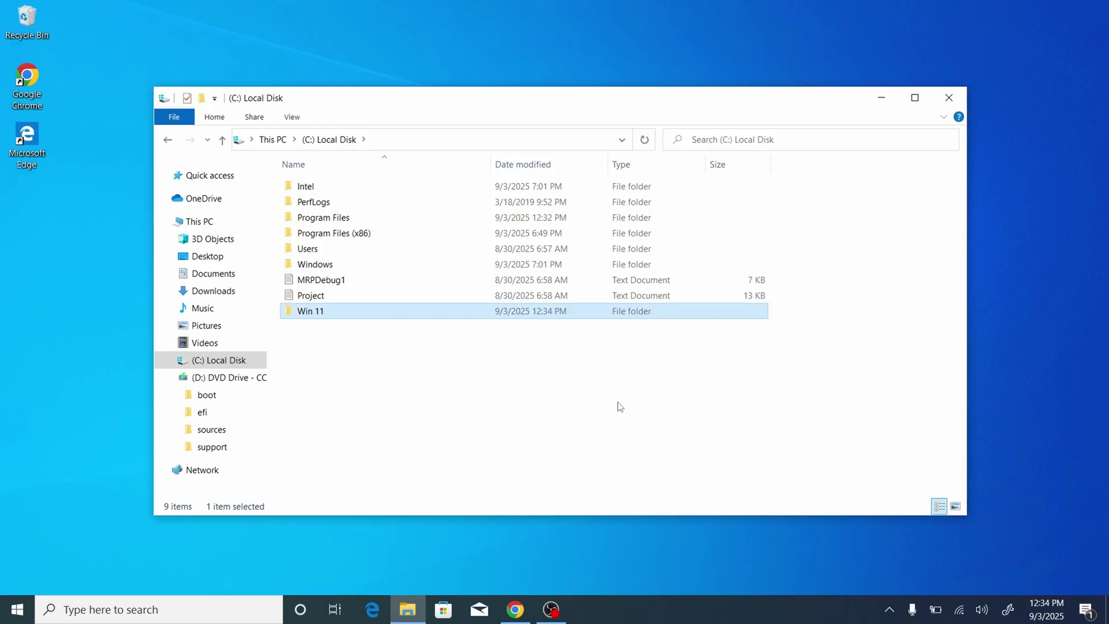
key(Return)
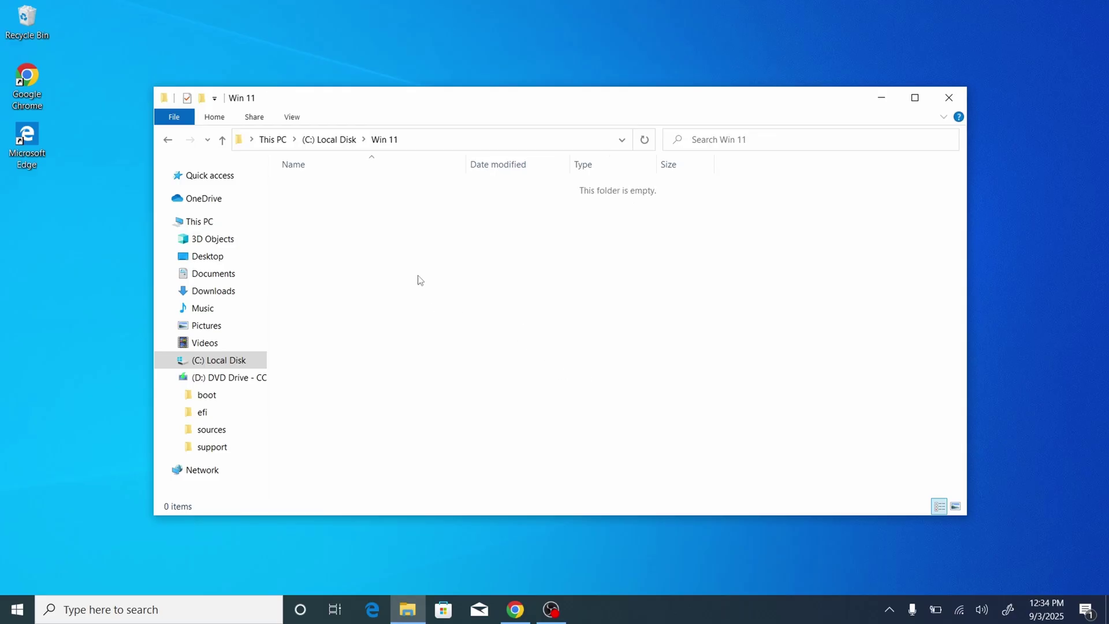
Step: Paste the eight Windows 11 installation items into C:\Win11
right_click(417, 252)
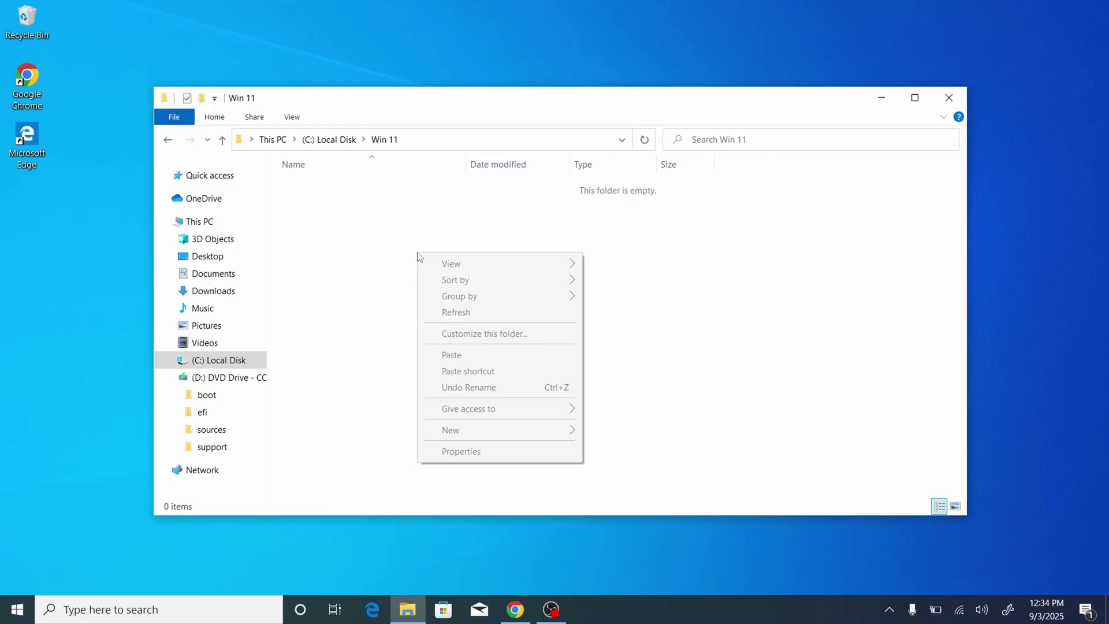
click(483, 356)
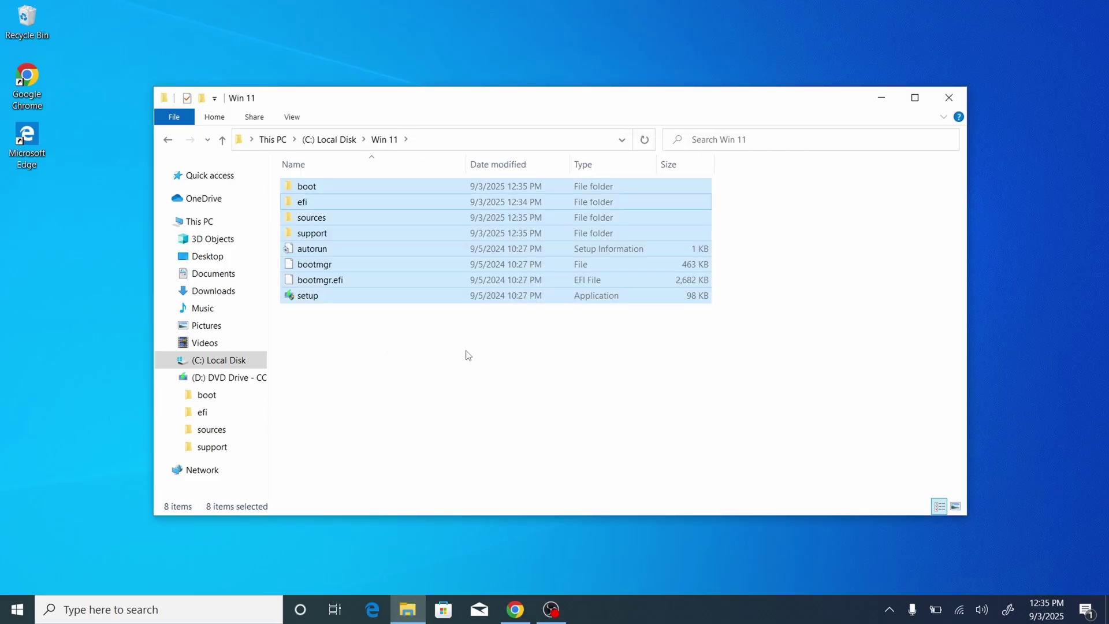
click(382, 357)
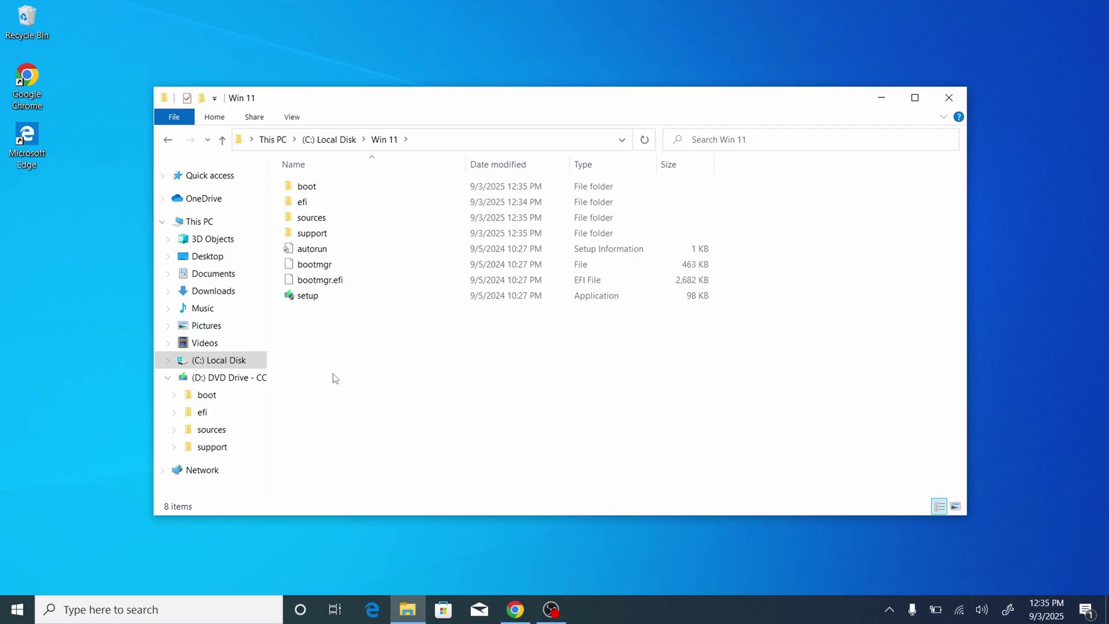
Step: Open an administrator Command Prompt from a 'cmd' search
key(super)
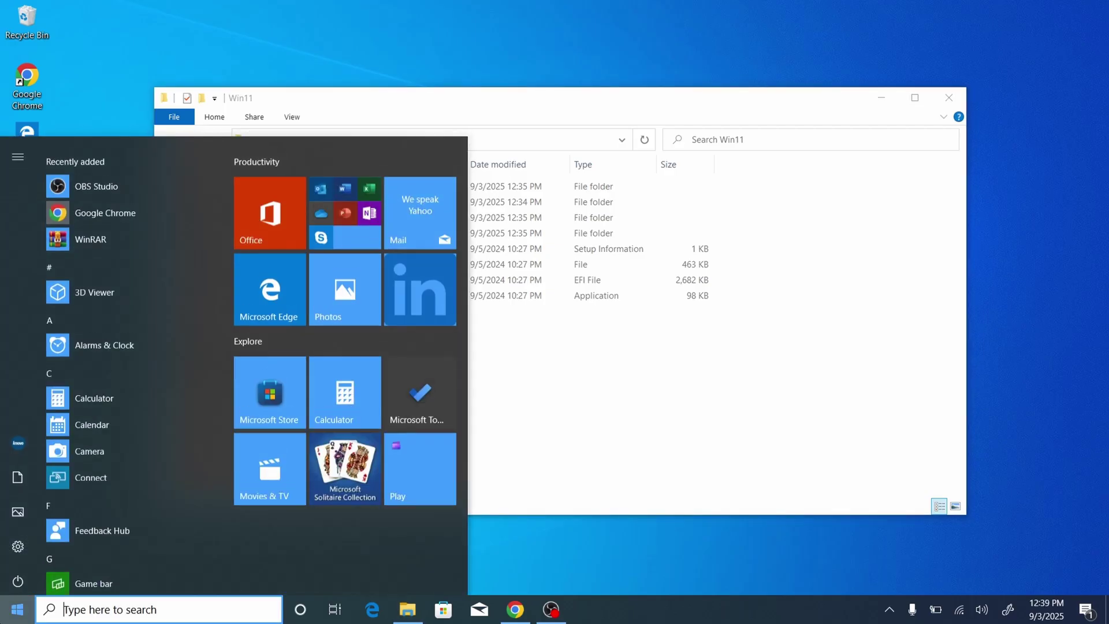
text(cmd)
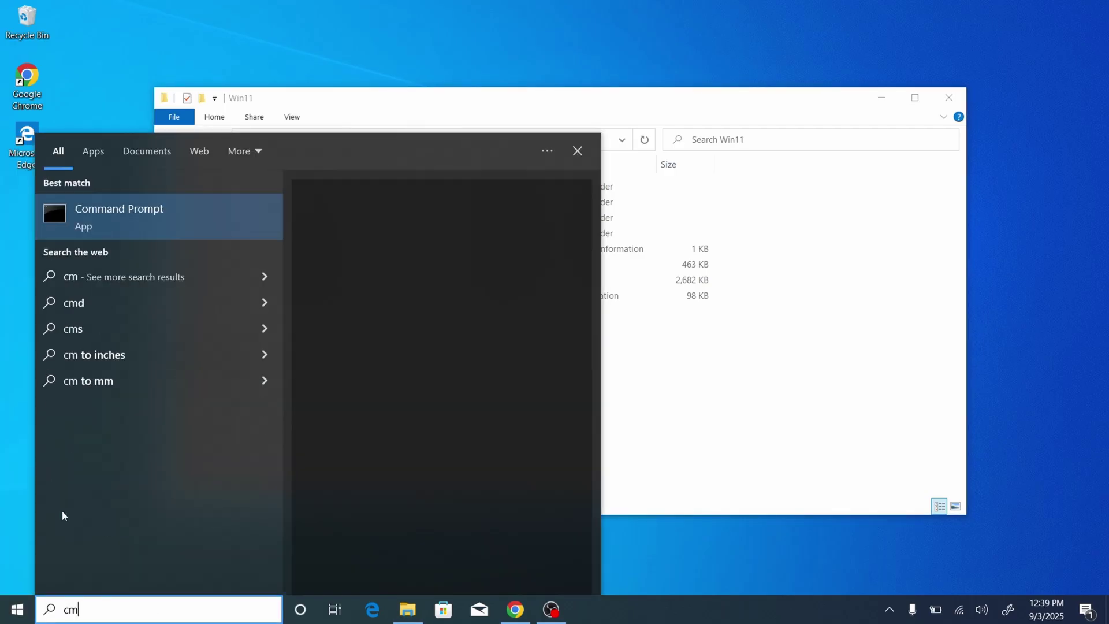
right_click(200, 225)
click(246, 241)
Step: Run C:\Win11\setup.exe /product server using the path copied from File Explorer
drag(765, 144, 790, 149)
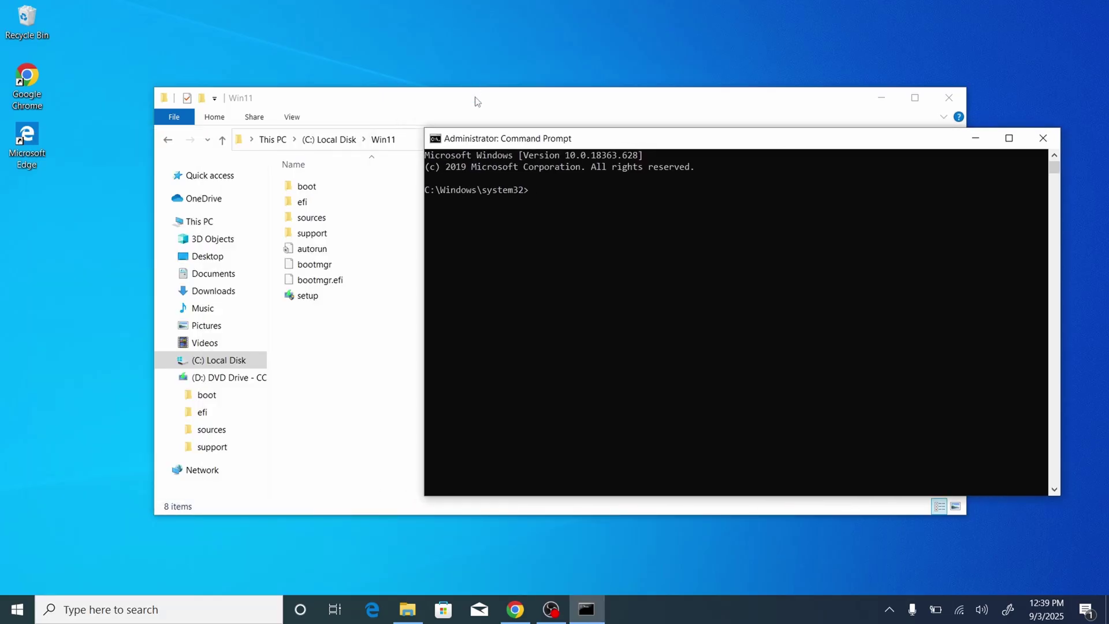
click(476, 98)
click(437, 136)
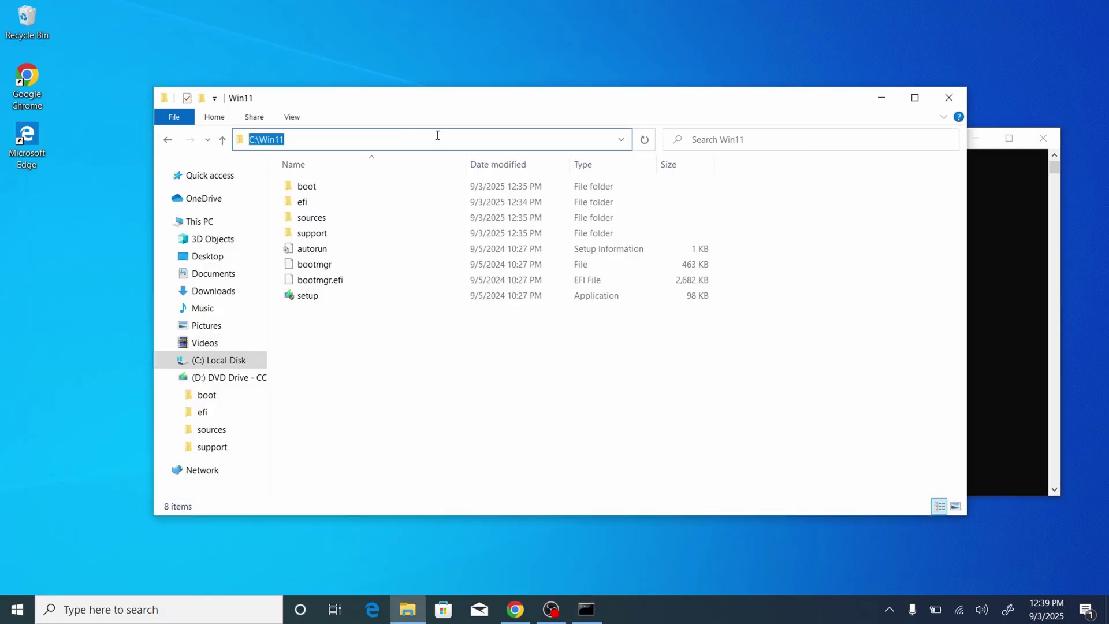
click(1009, 311)
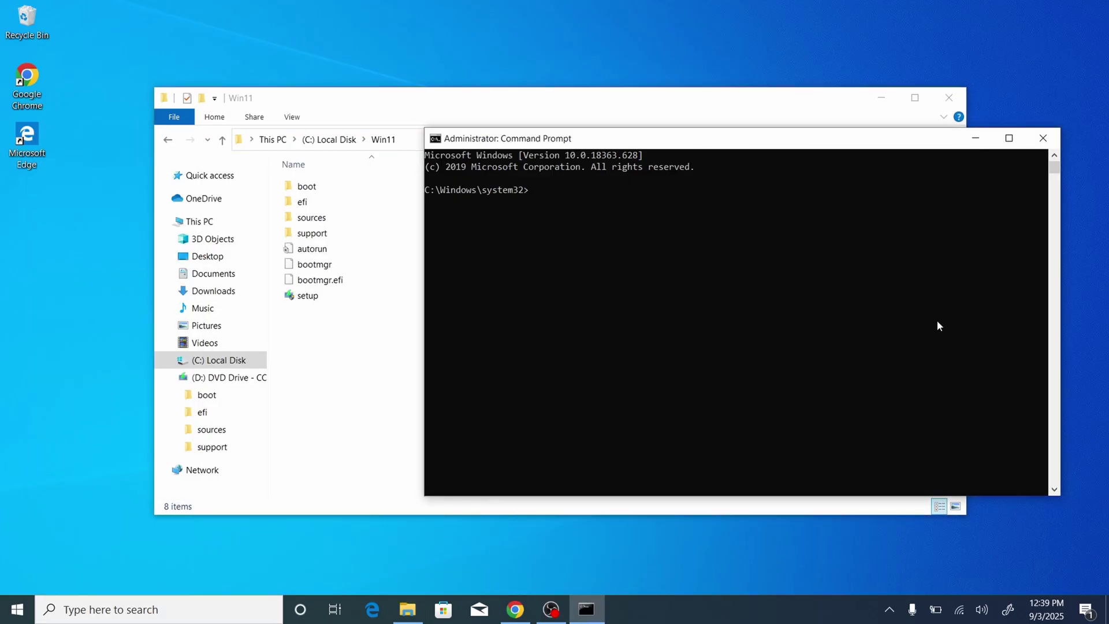
key(ctrl+v)
text(\setup.exe)
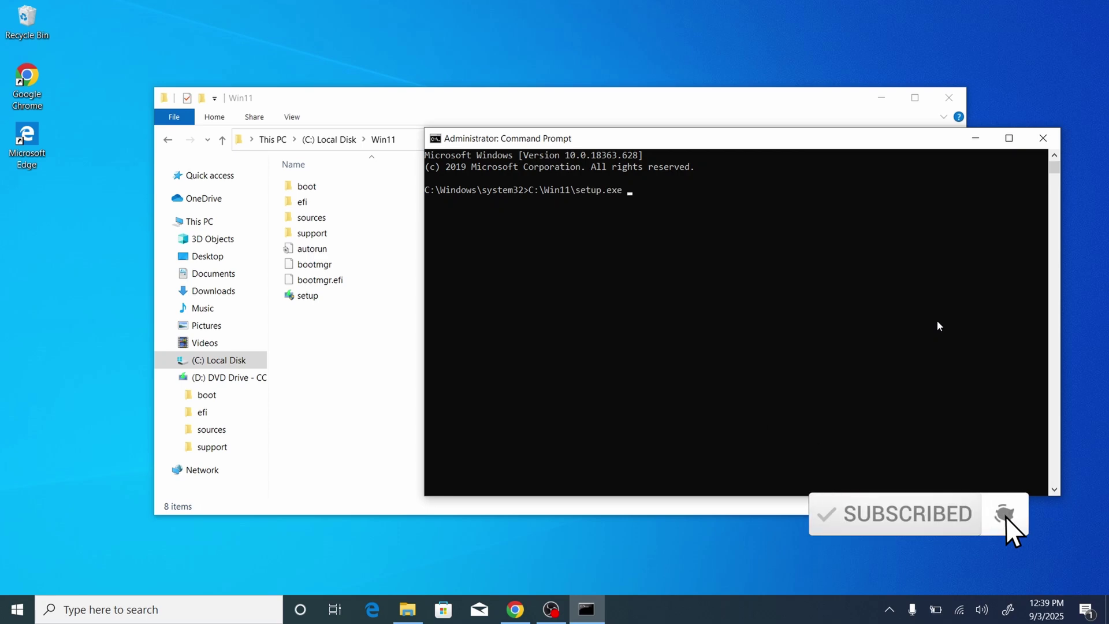
text( /product server)
key(Return)
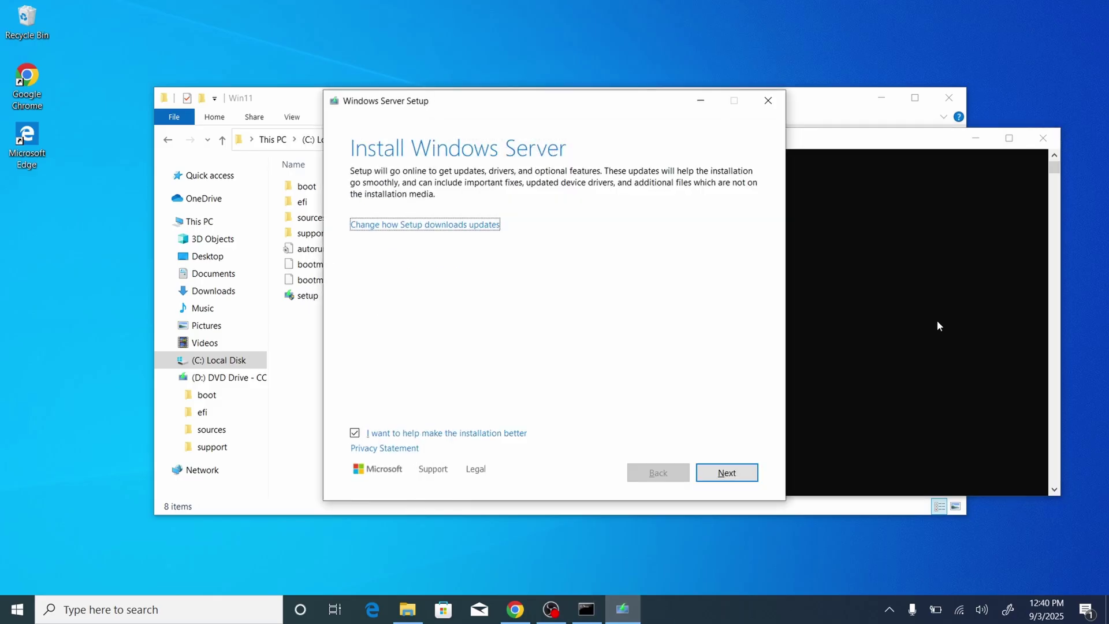
Step: Bring Windows Server Setup to the front and opt out of helping improve the installation
click(881, 98)
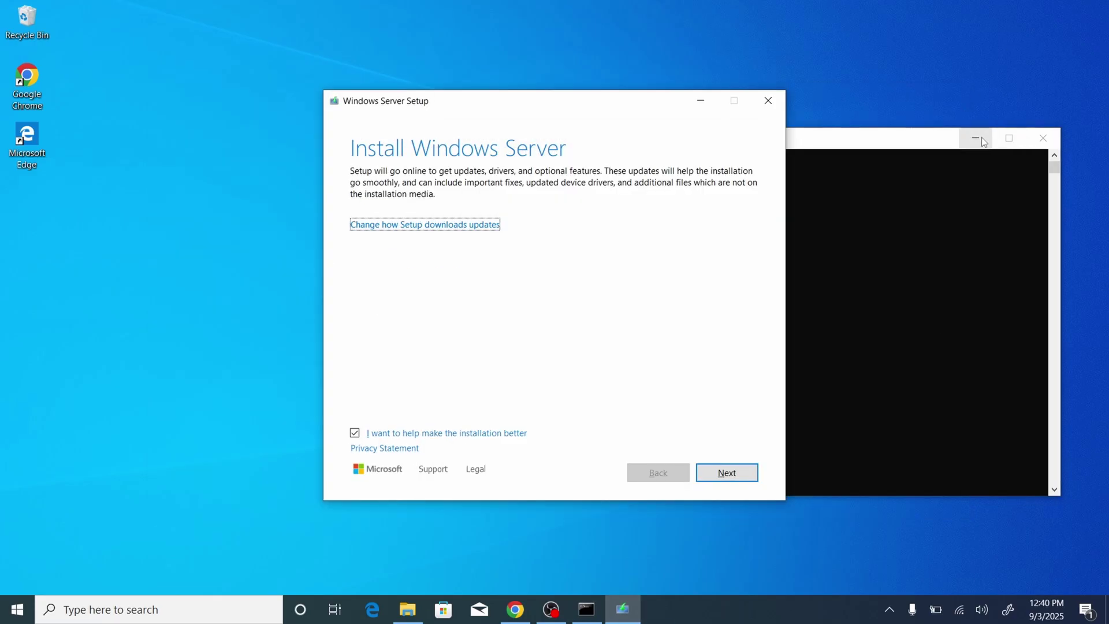
click(980, 139)
click(980, 138)
click(355, 433)
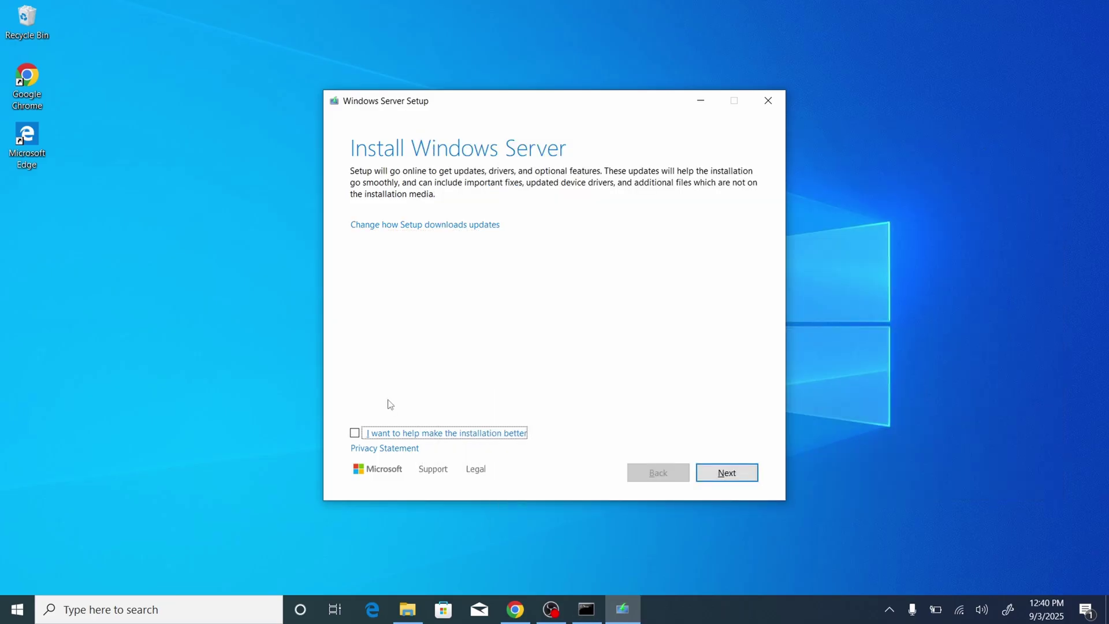
Step: Set Setup to skip downloading updates with 'Not right now' and continue
click(456, 230)
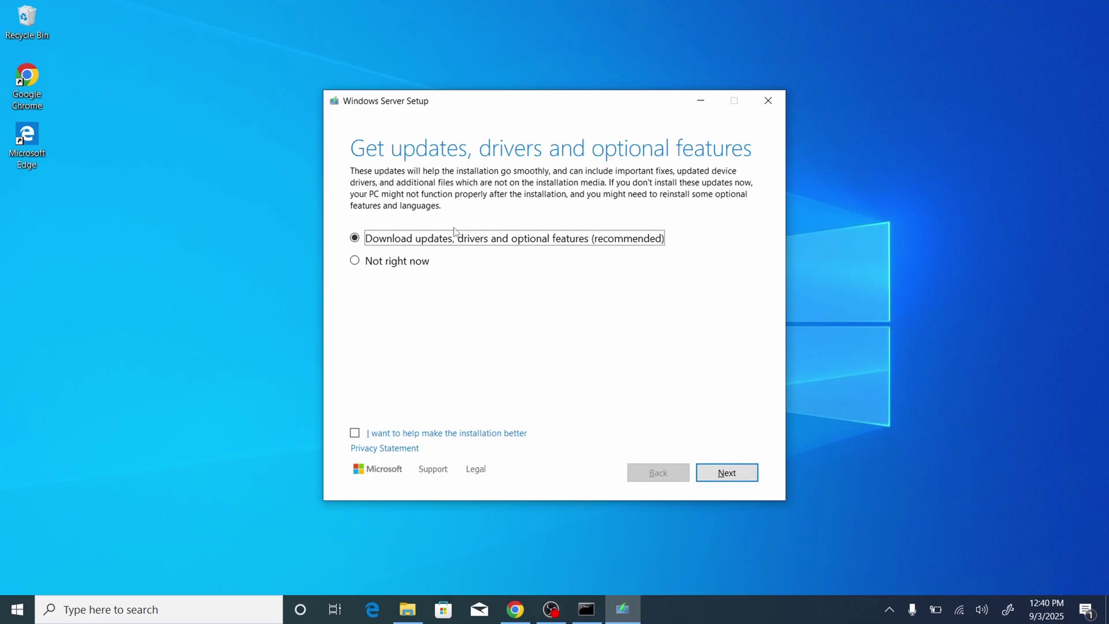
click(401, 265)
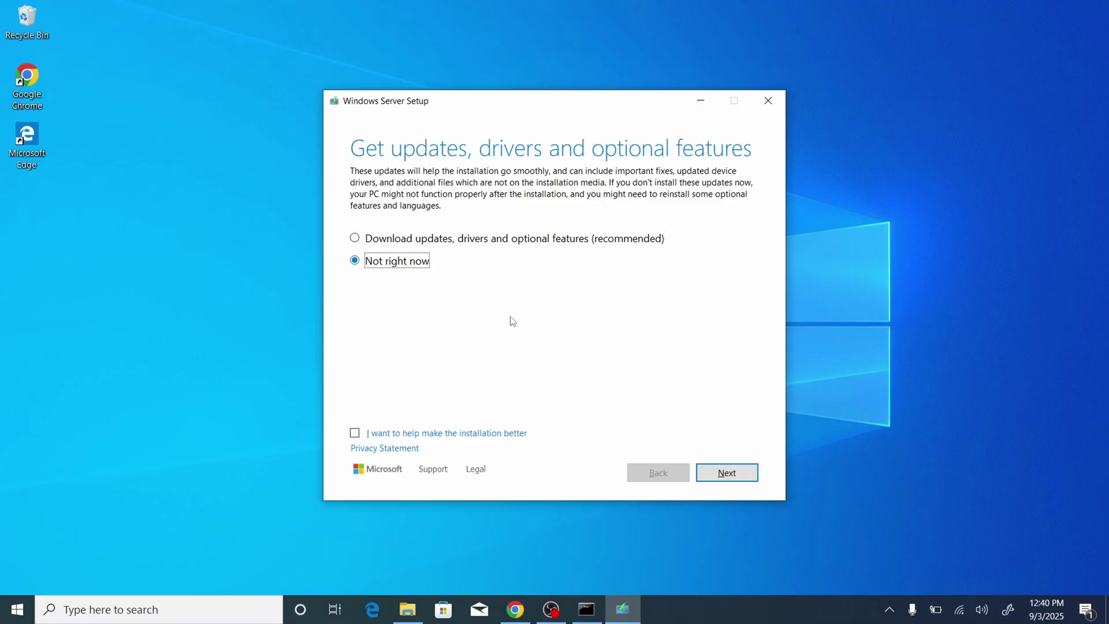
click(720, 476)
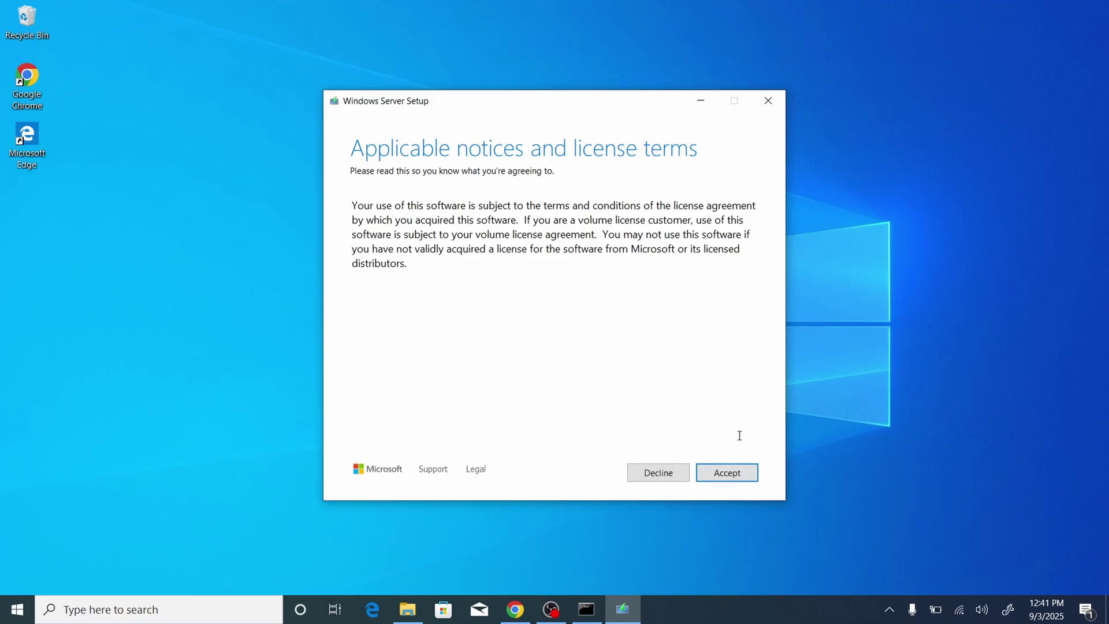
Step: Accept the license terms, keep files, settings and apps, and install Windows 11 Pro
click(731, 470)
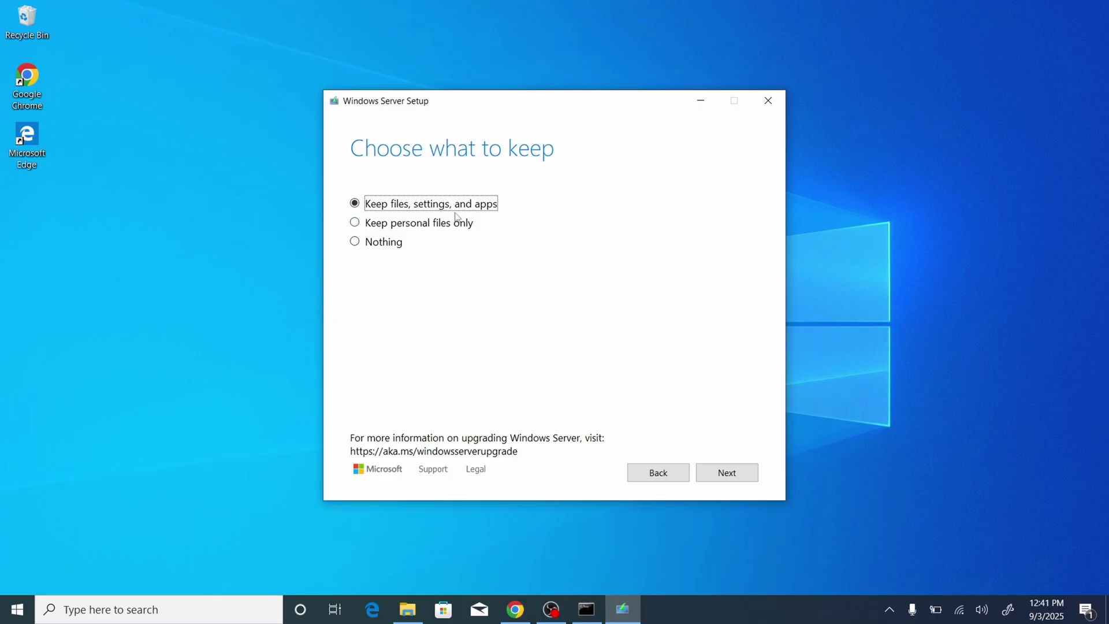
click(734, 479)
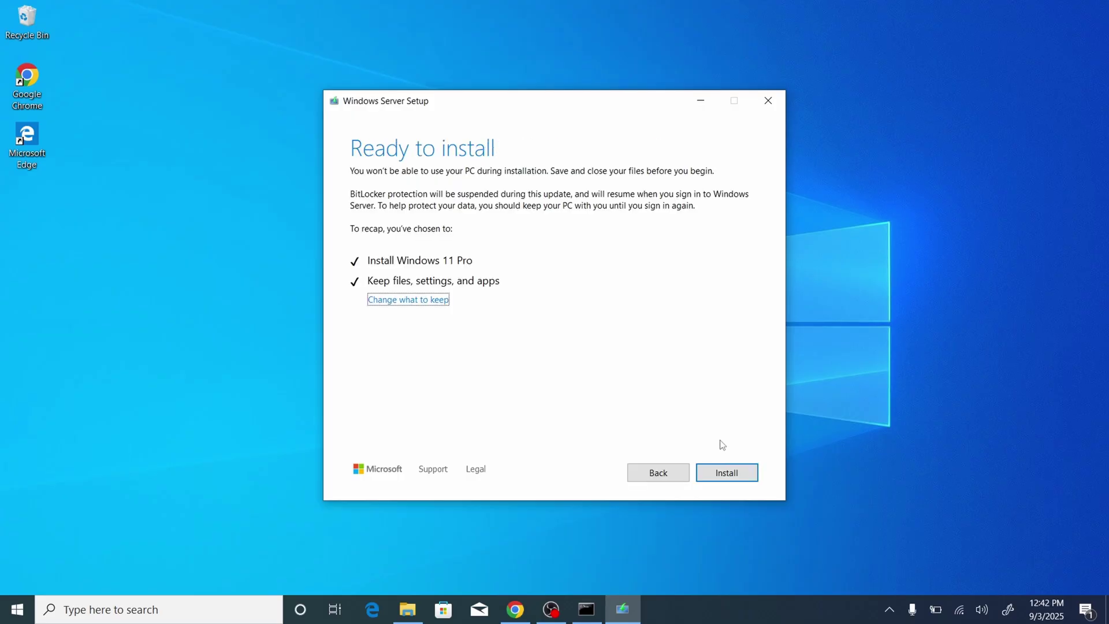
click(723, 476)
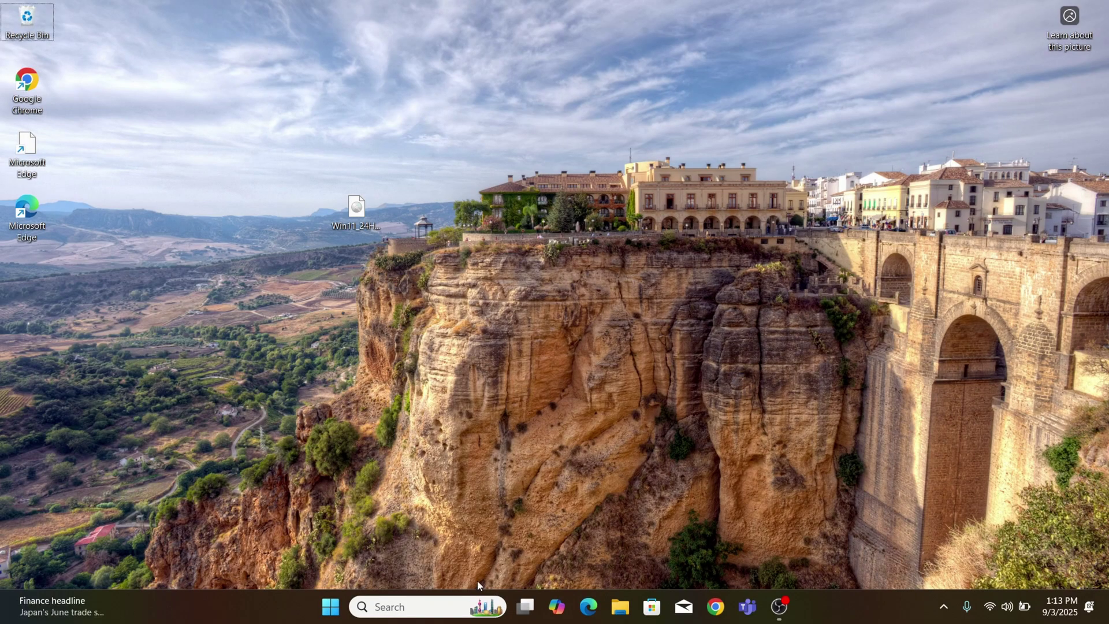
Step: Permanently delete the Win11 folder from Local Disk (C:) with Shift+Delete, then select Windows.old
key(super+e)
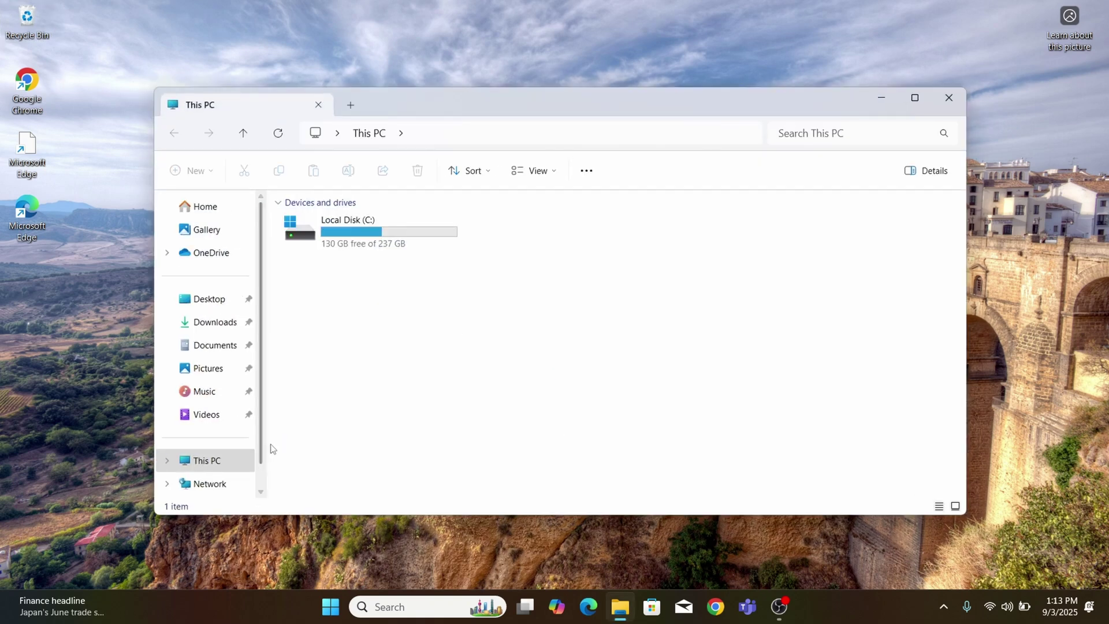
double_click(366, 245)
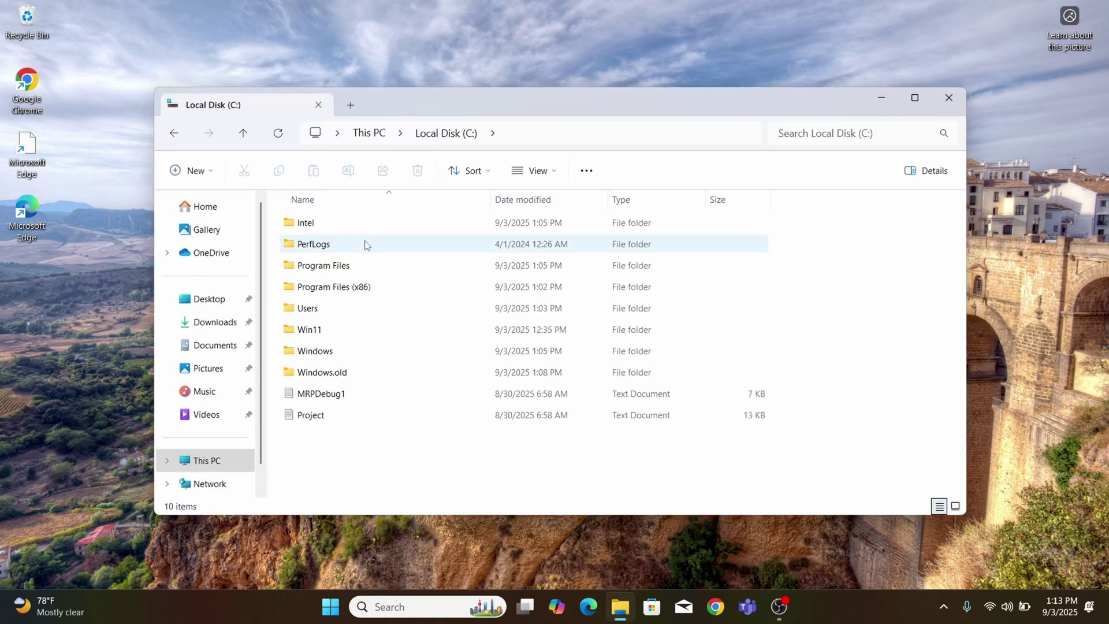
click(387, 330)
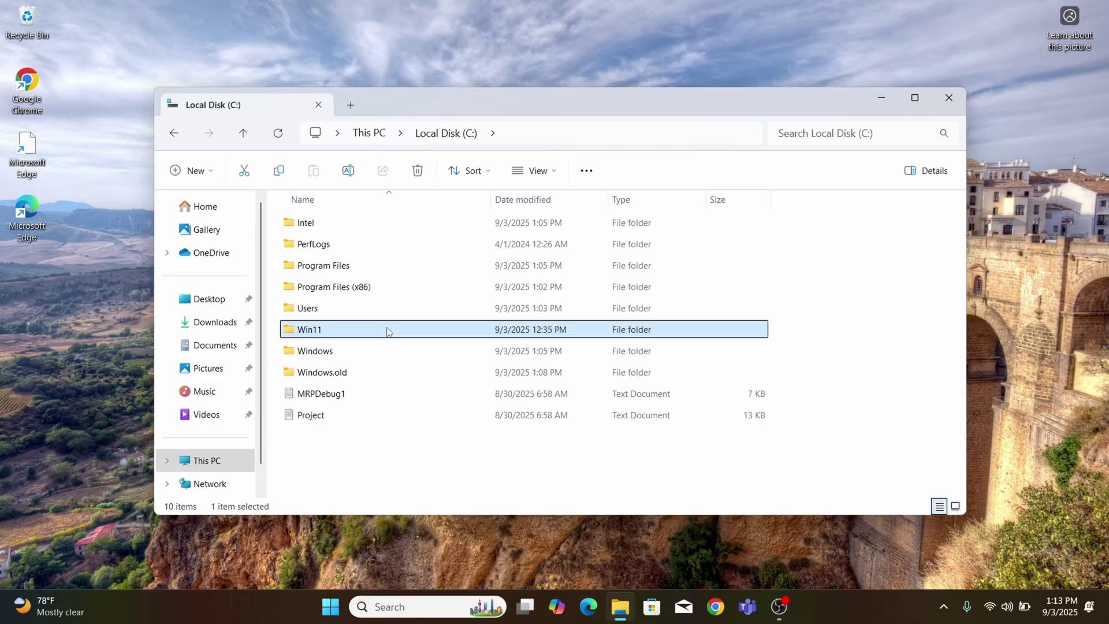
double_click(387, 331)
key(shift+Delete)
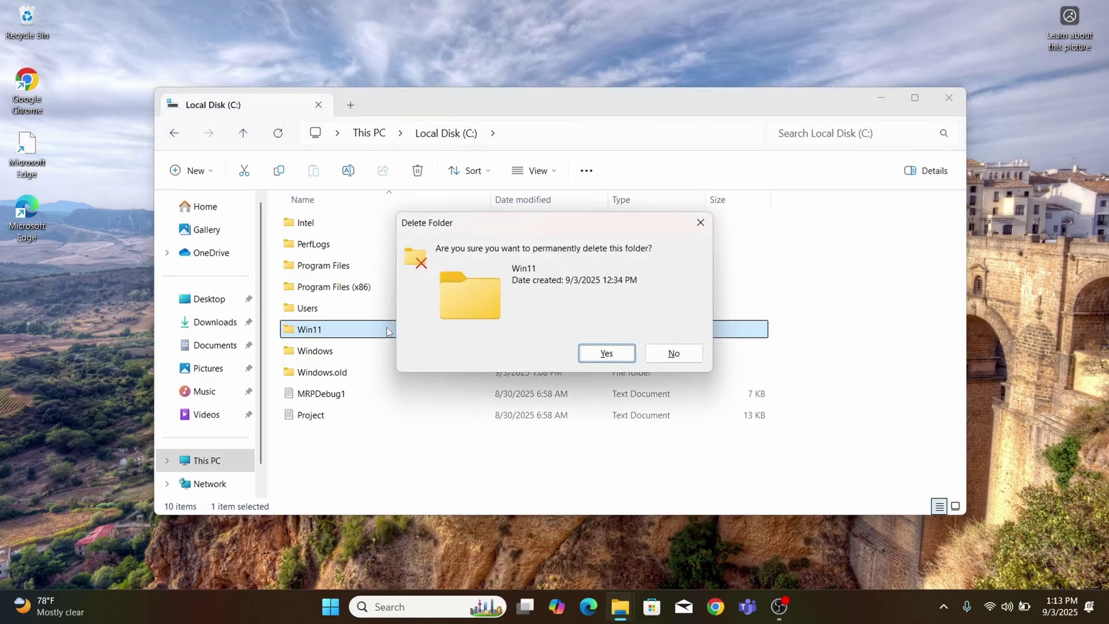
click(608, 353)
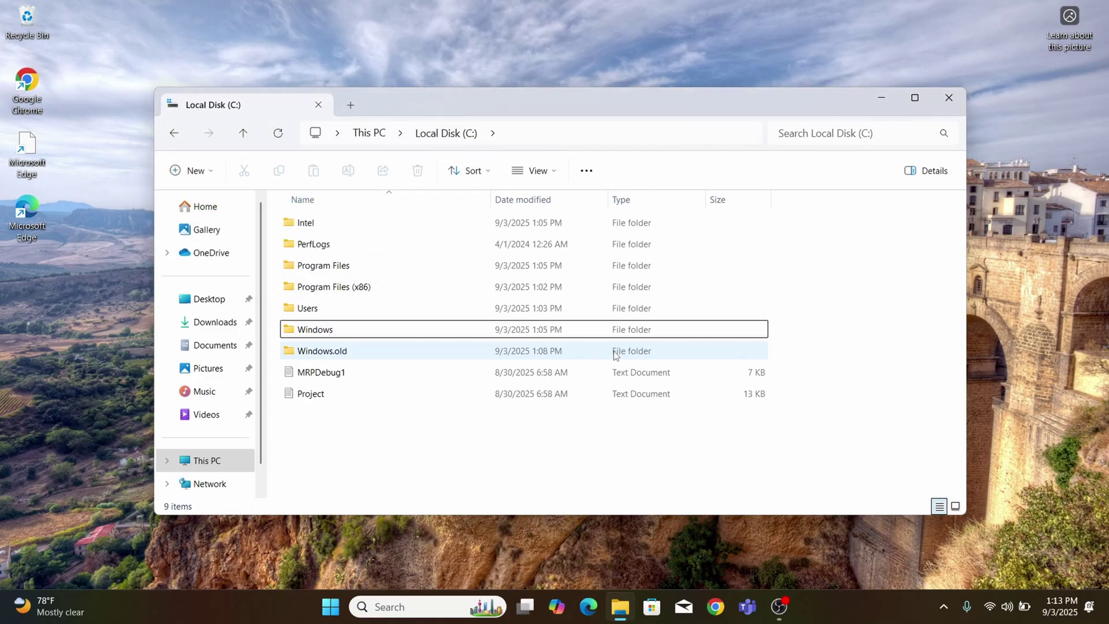
click(404, 354)
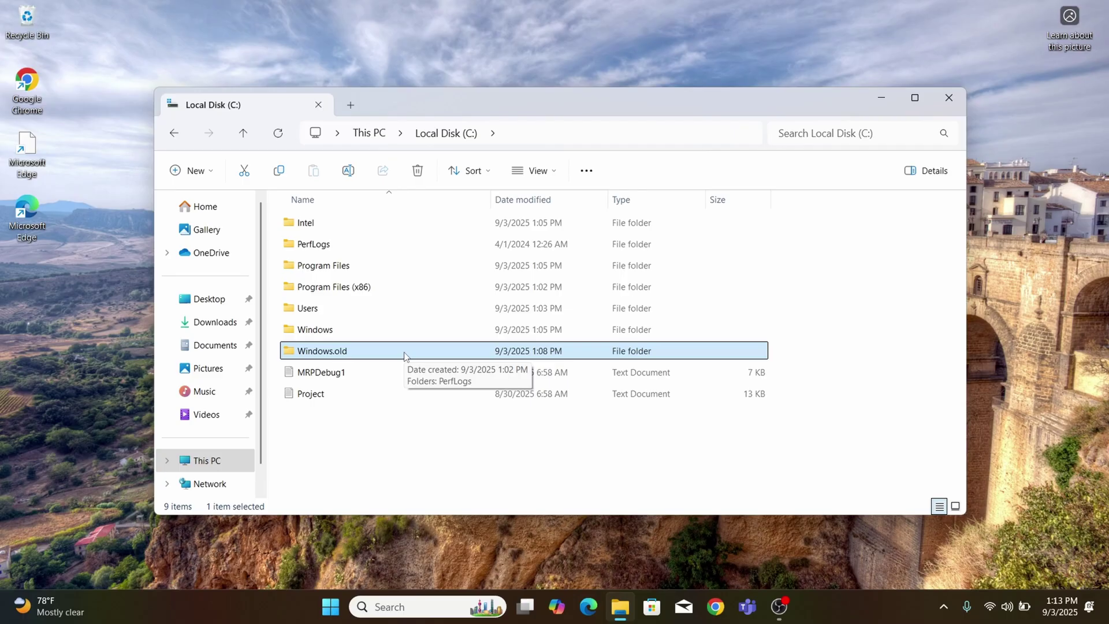
Step: Launch Settings from the Start menu and go to System > Recovery
click(332, 596)
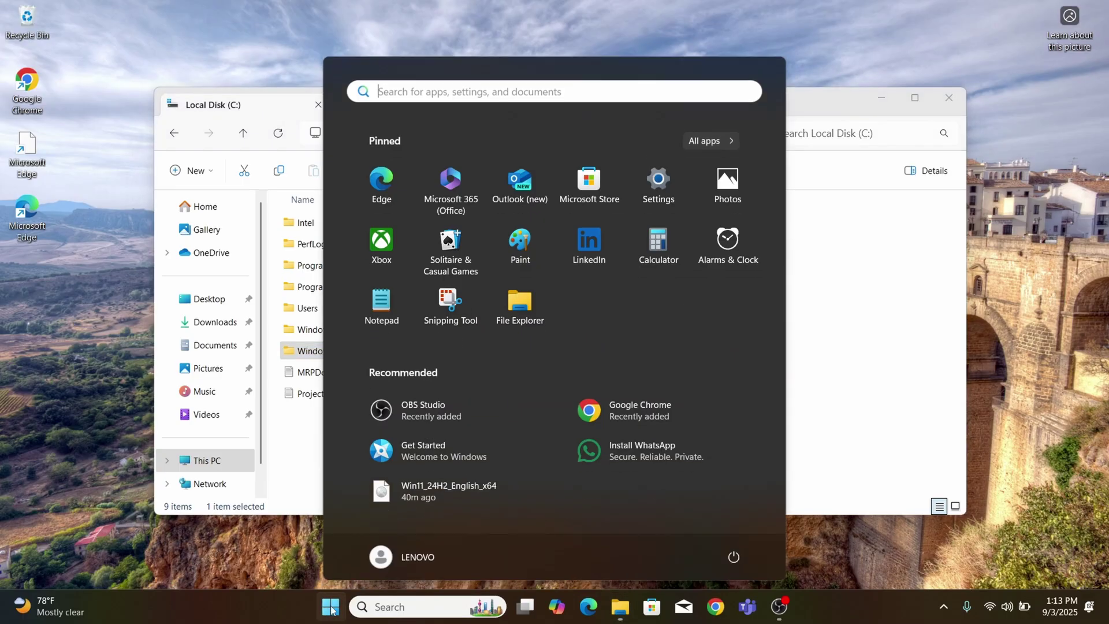
click(662, 196)
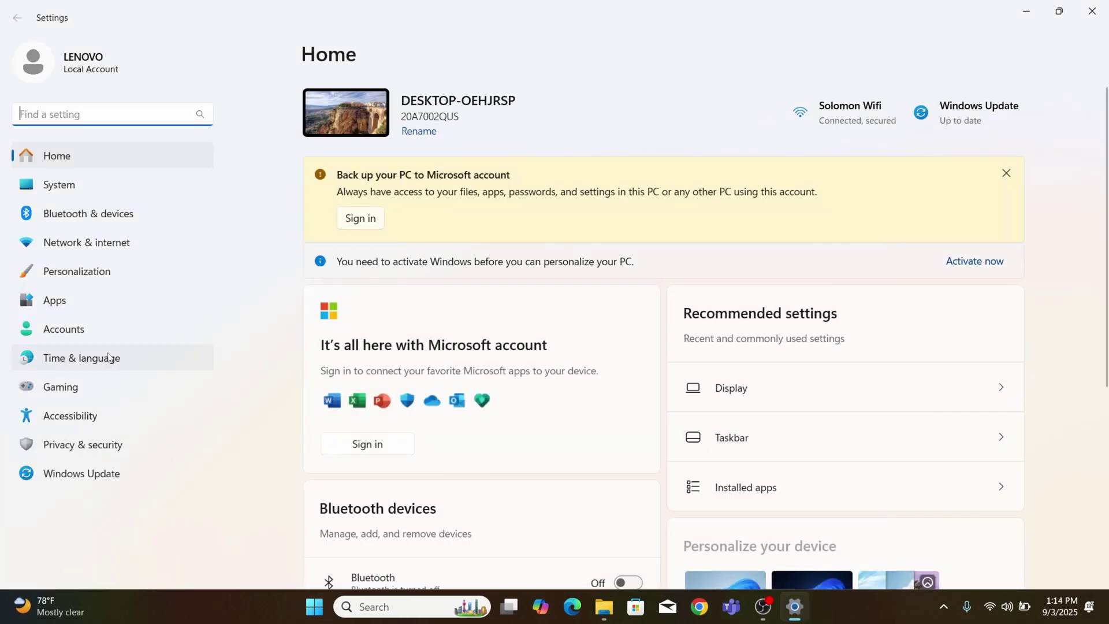
click(102, 185)
scroll(503, 513, down, 10)
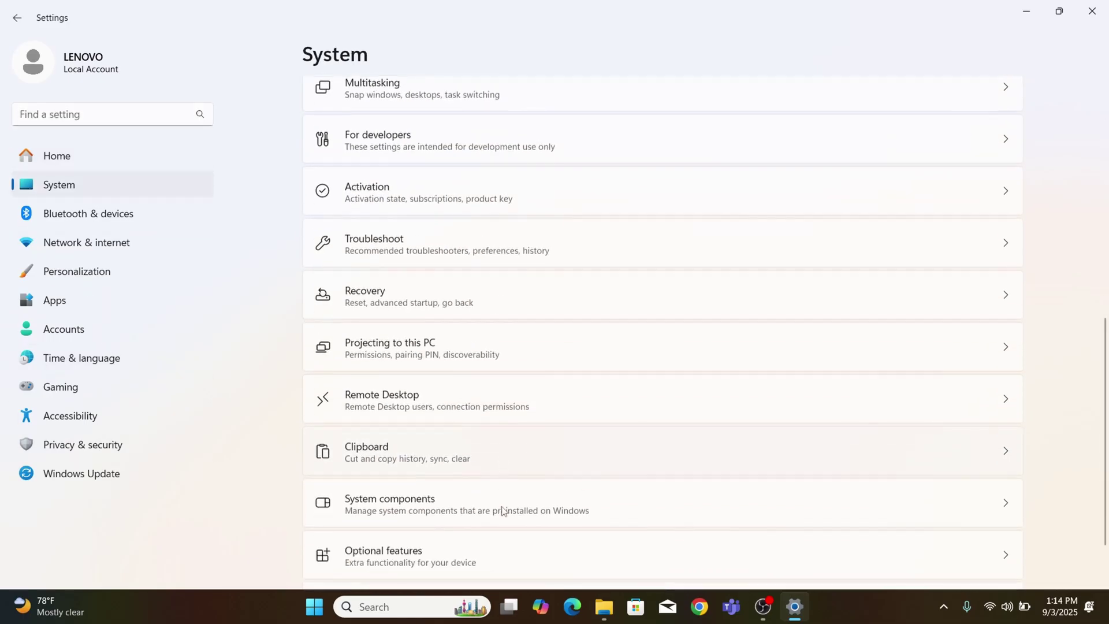
scroll(502, 513, down, 1)
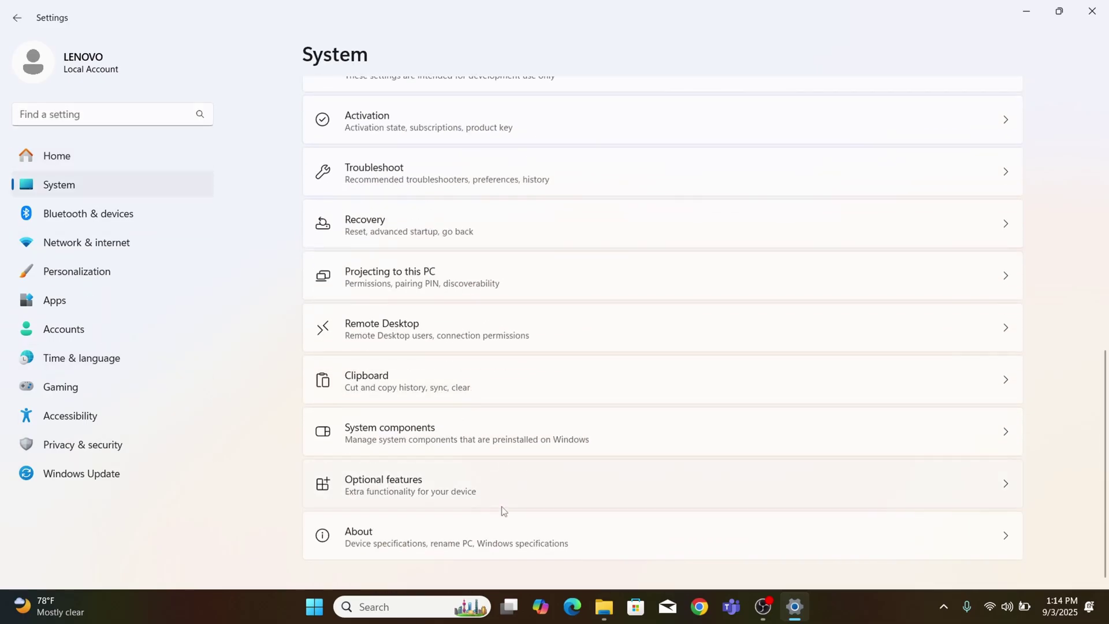
click(429, 219)
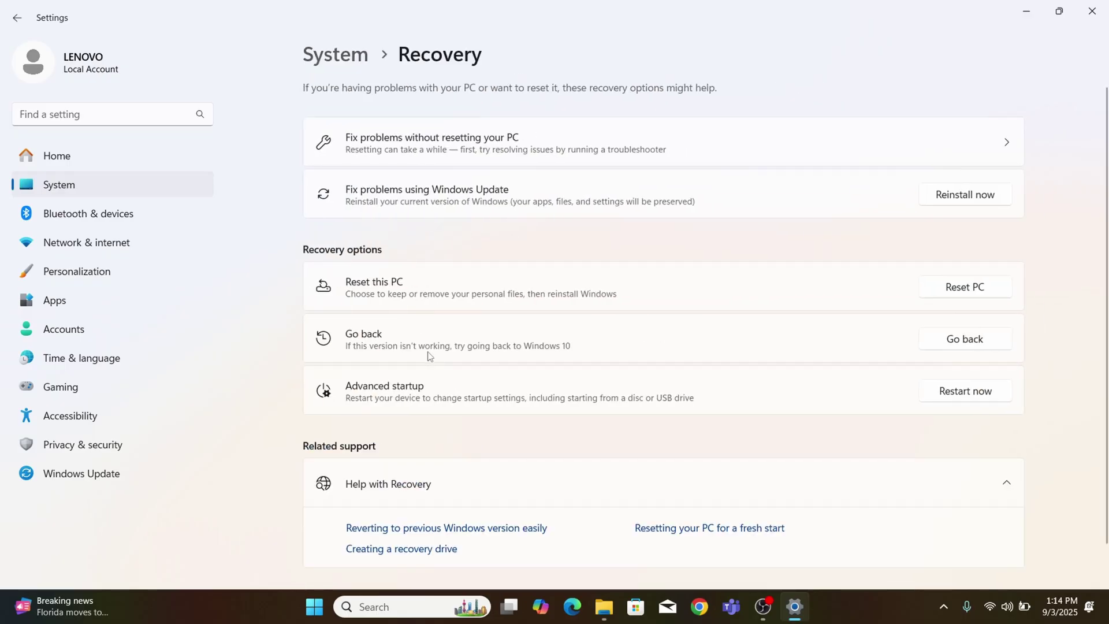
Step: Step through Go back to Windows 10, declining updates, then cancel and minimize Settings
click(991, 340)
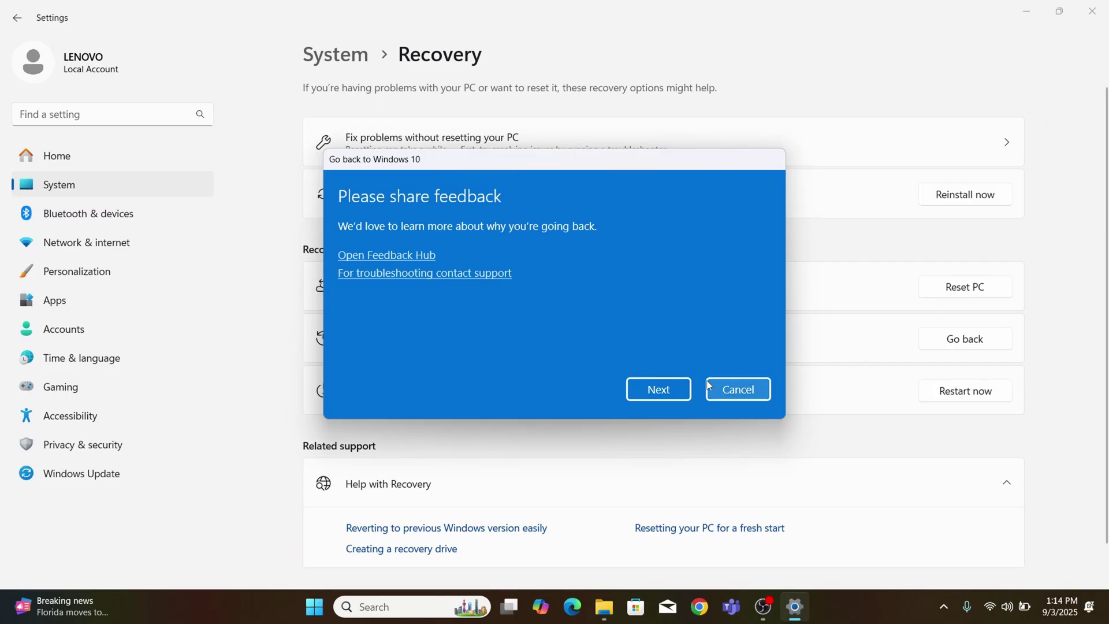
click(669, 395)
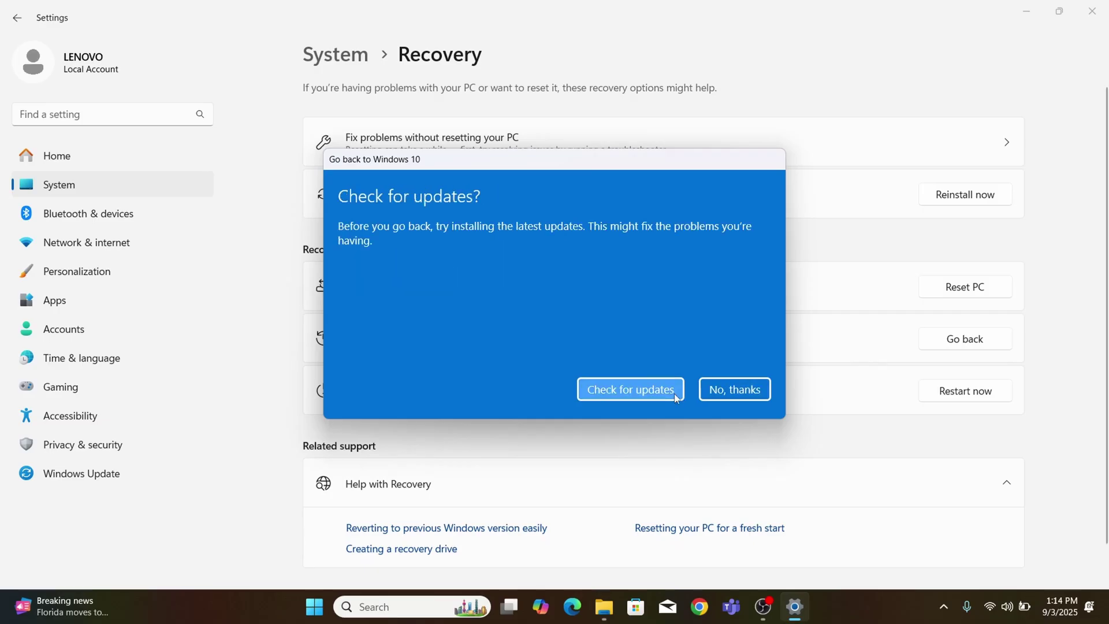
click(745, 393)
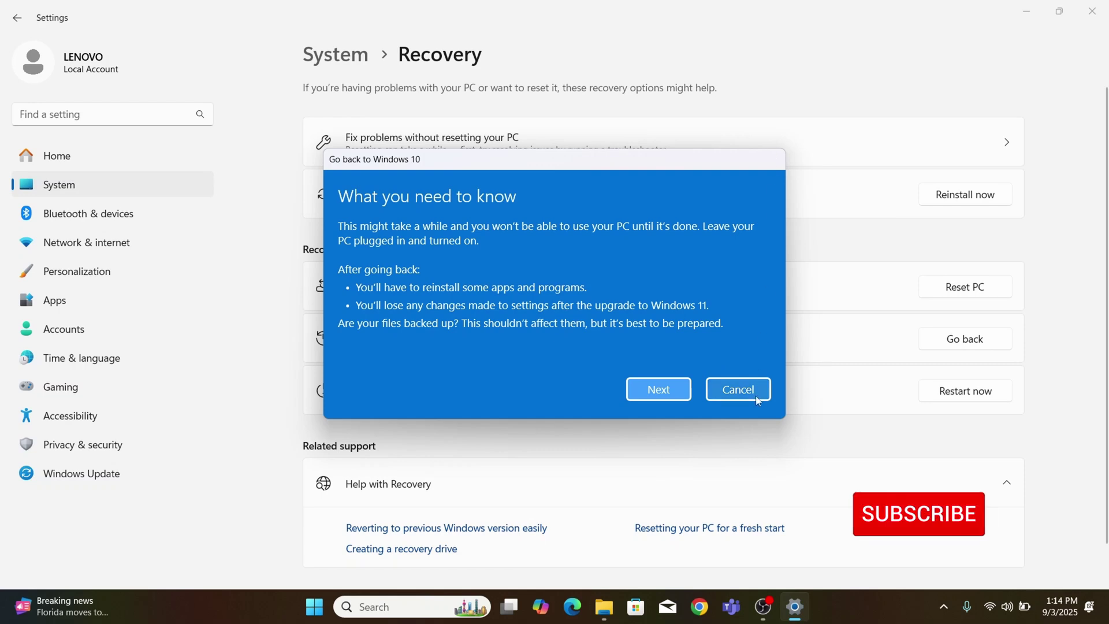
click(739, 390)
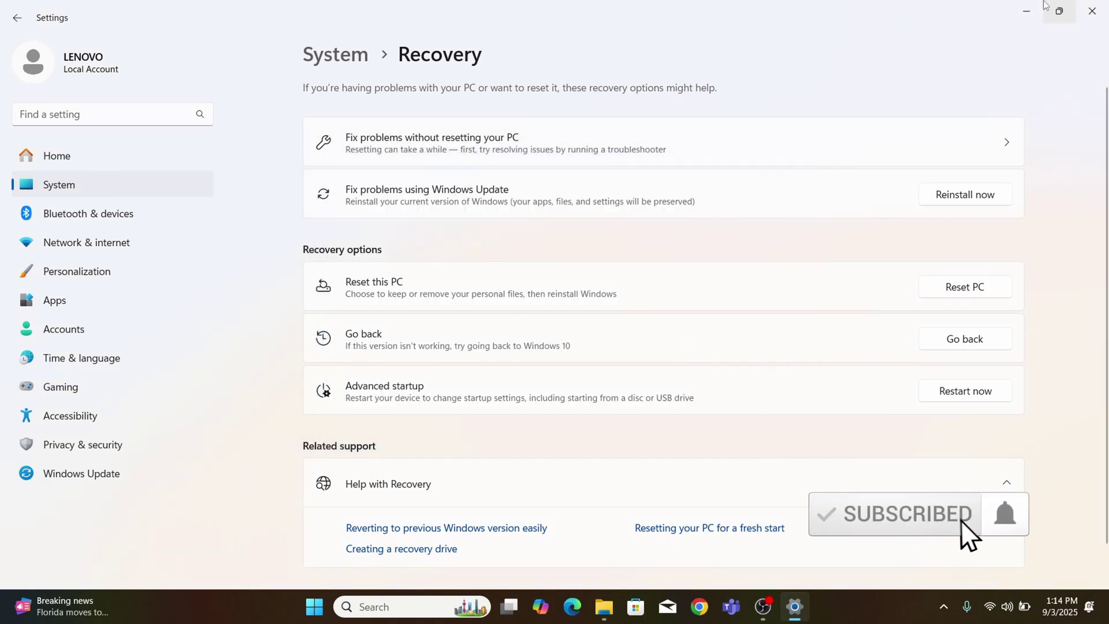
click(1026, 11)
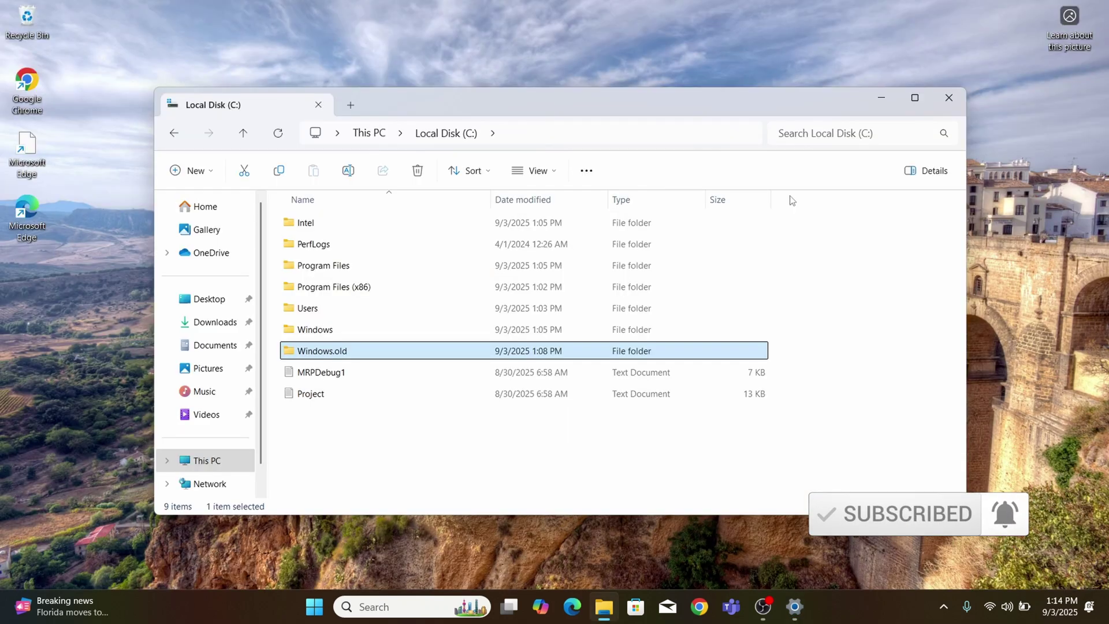